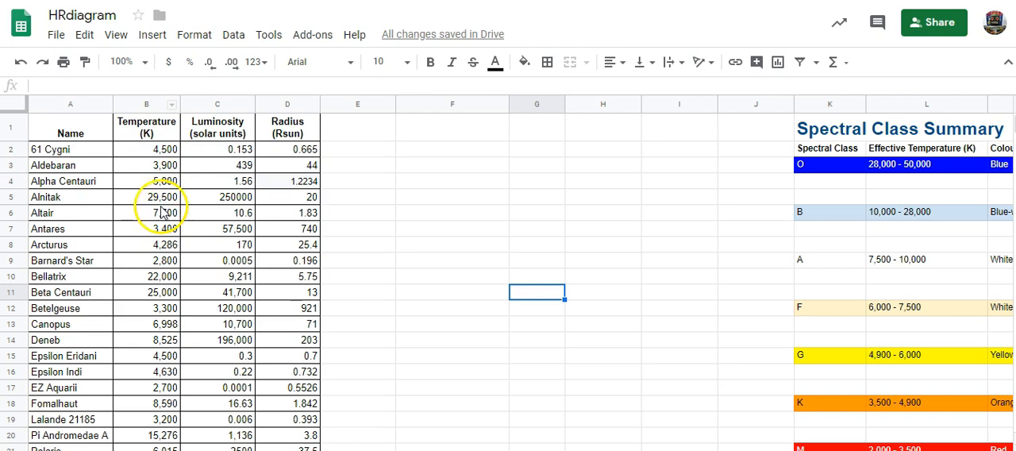
- Insert a chart from the Temperature and Luminosity columns and move it beside the data table, clear of the Radius column
click(140, 101)
drag(140, 99, 205, 98)
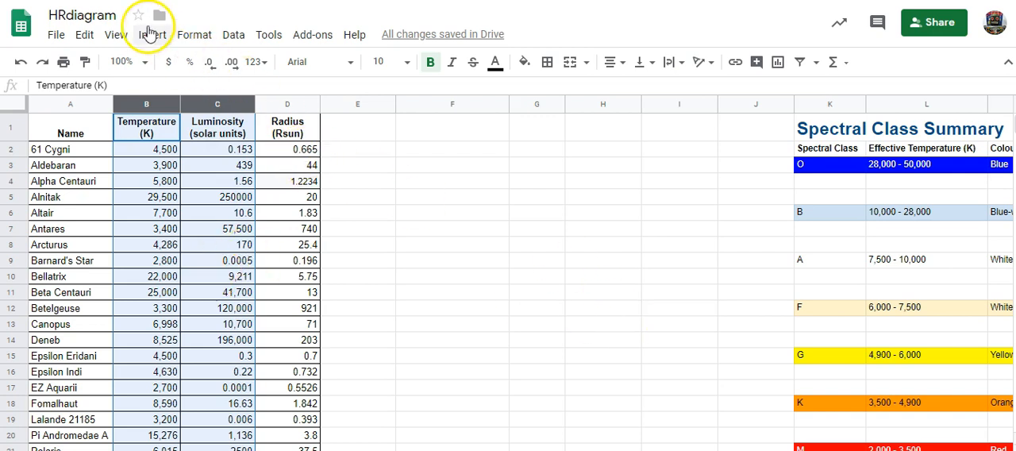
click(148, 35)
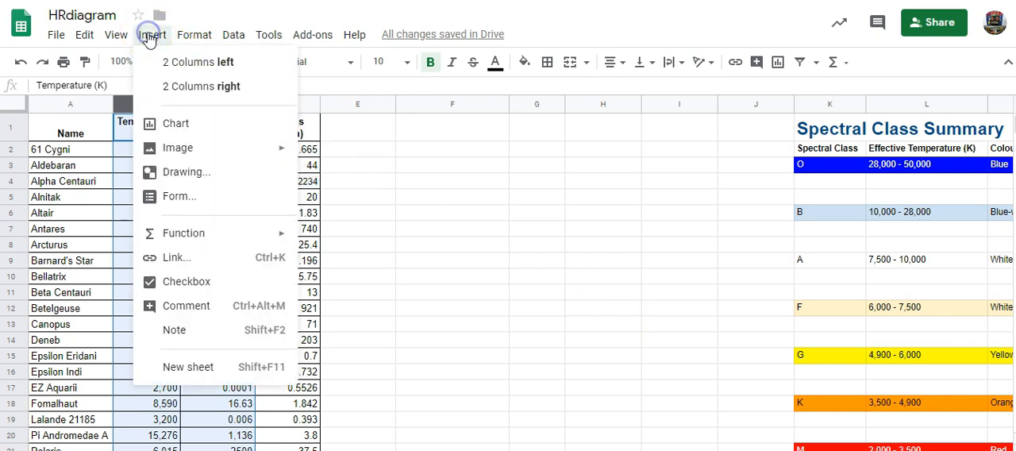
click(177, 127)
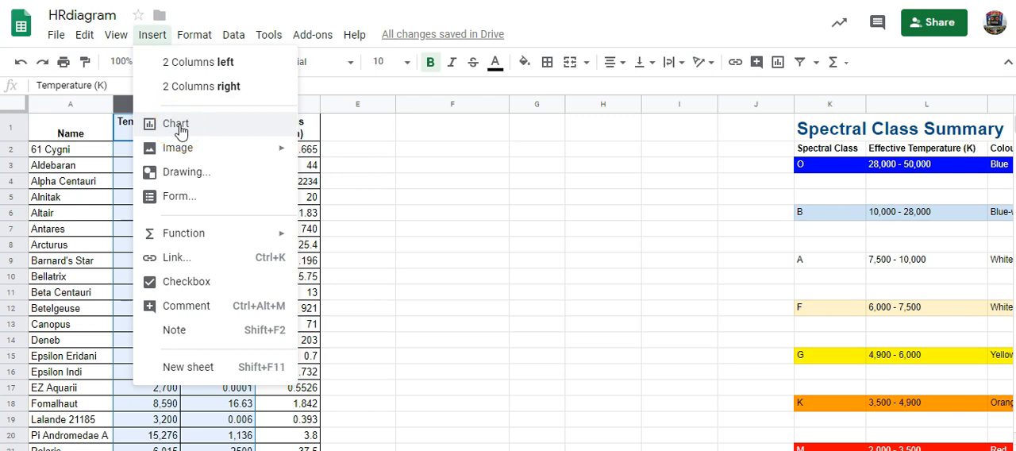
click(180, 127)
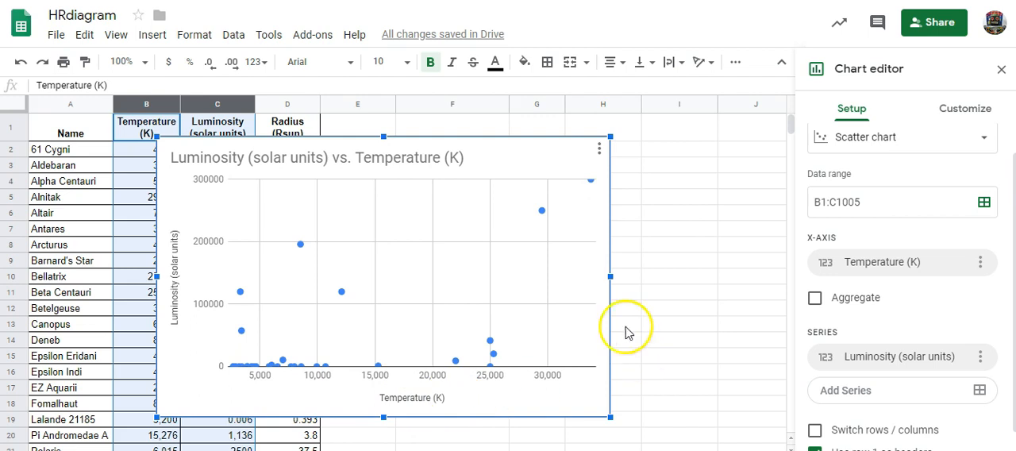
drag(485, 151, 647, 133)
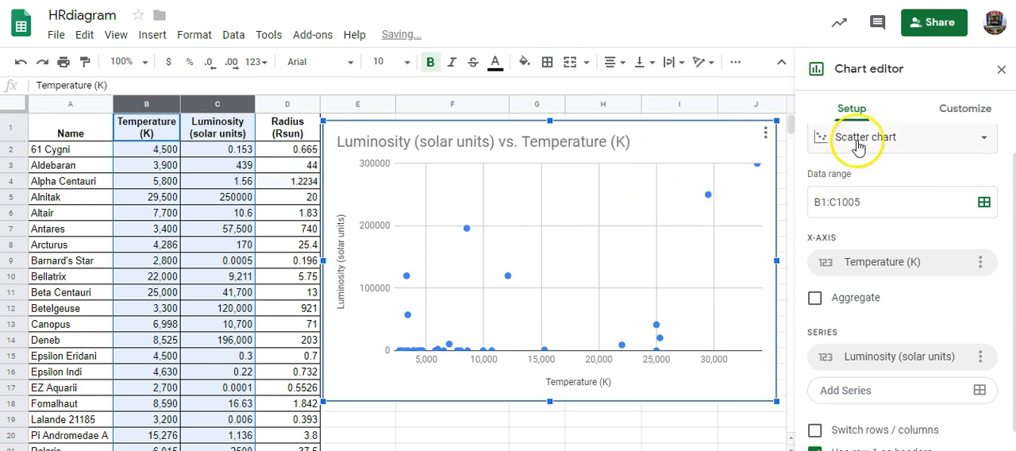
- Change the chart type of the temperature and luminosity chart to Bubble chart
scroll(877, 170, up, 1)
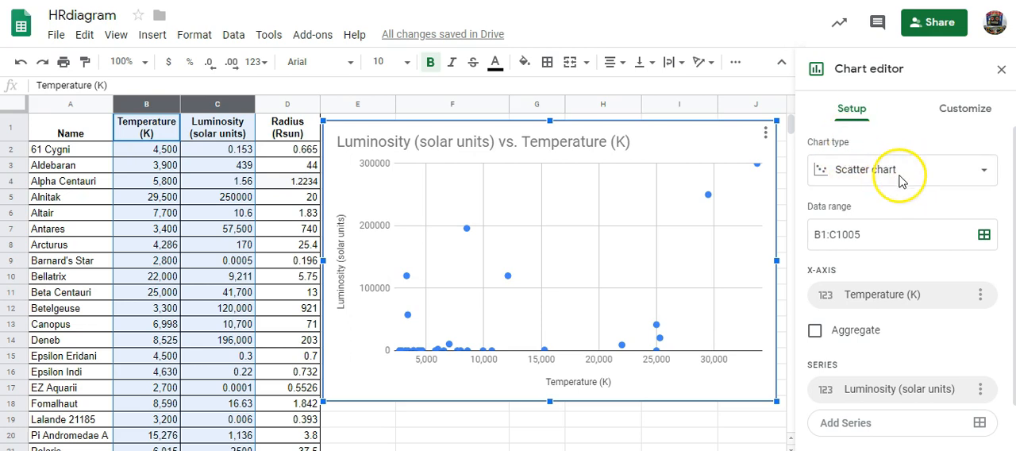
click(903, 180)
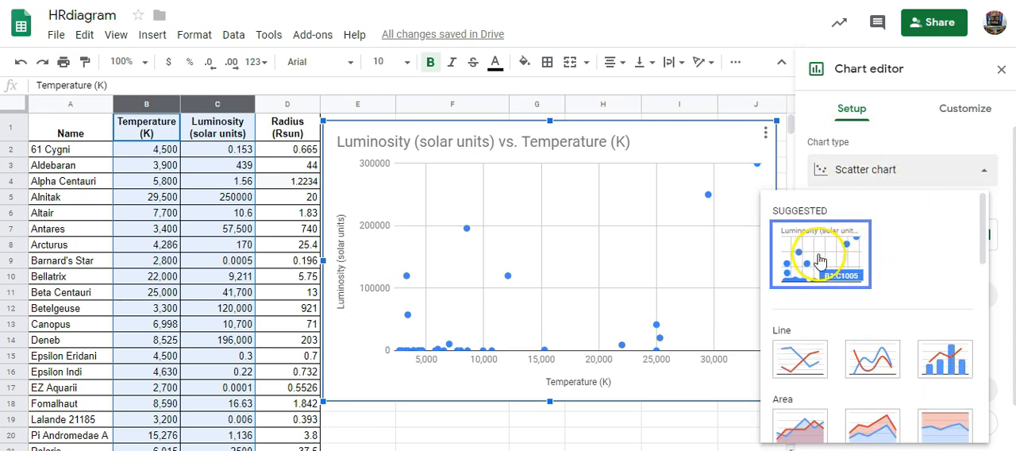
scroll(897, 250, down, 6)
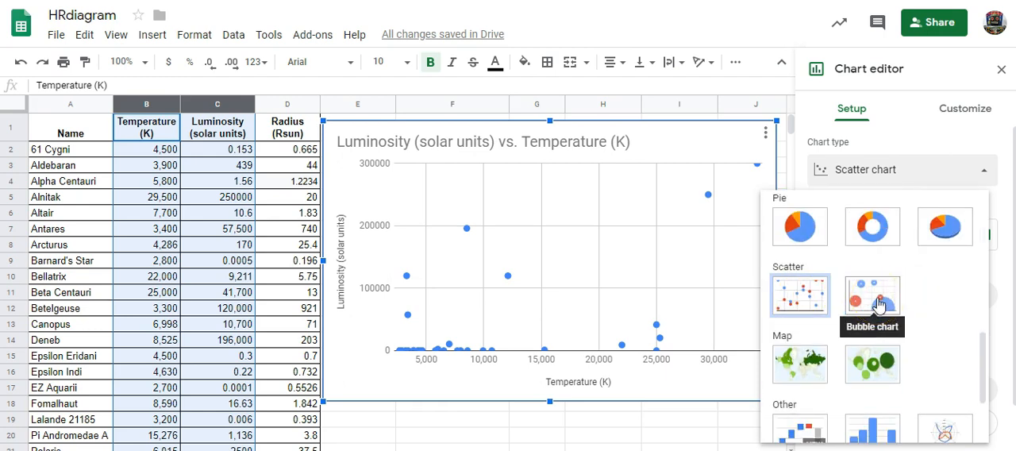
click(877, 303)
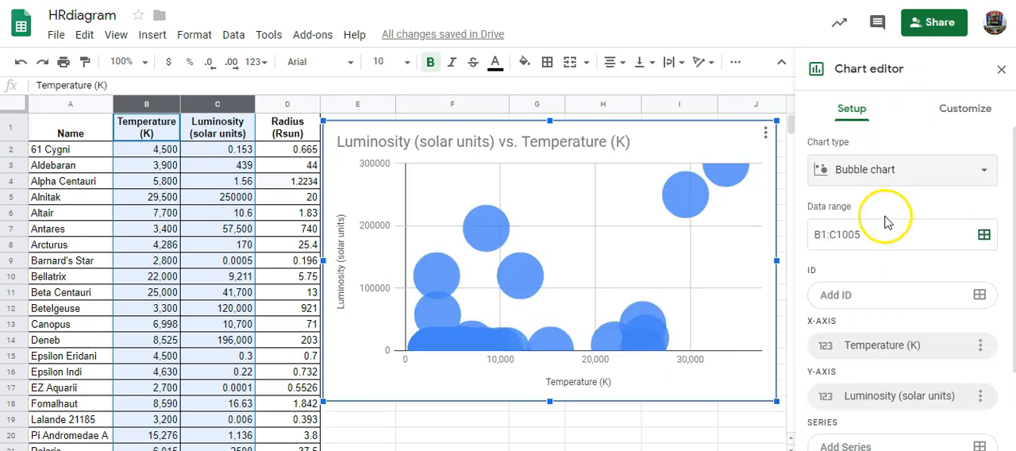
- Set the bubble chart's series to the star names in column A
scroll(850, 240, down, 1)
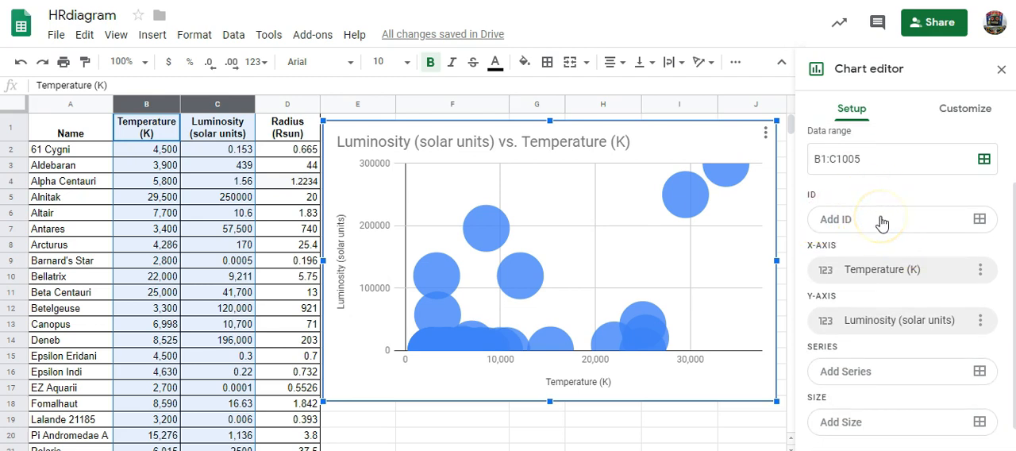
scroll(881, 222, down, 1)
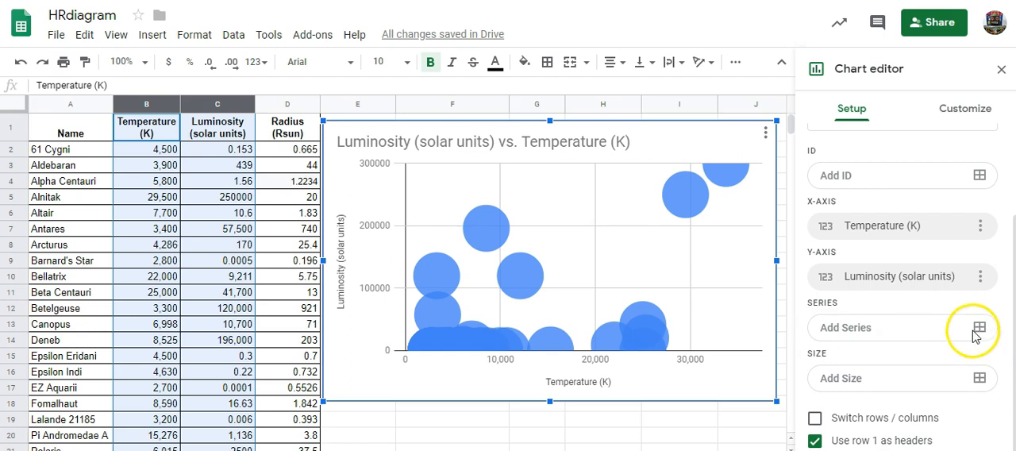
click(855, 335)
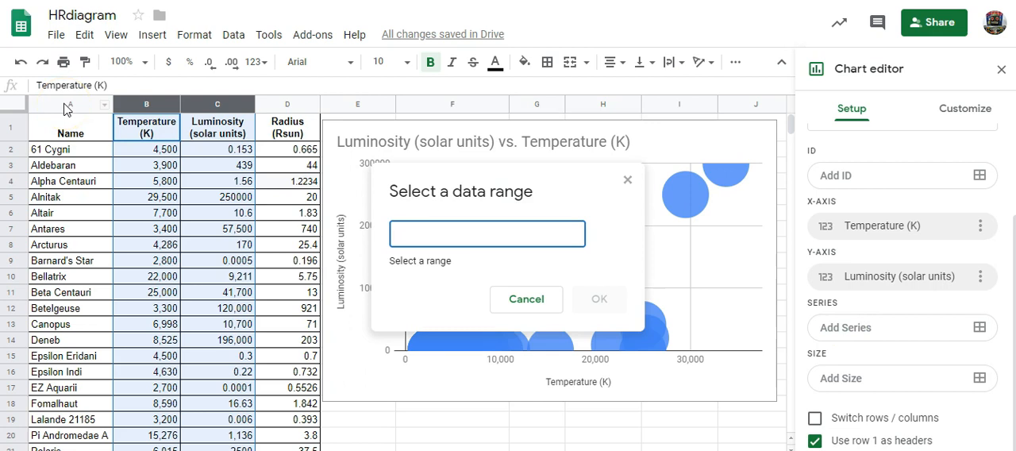
click(65, 105)
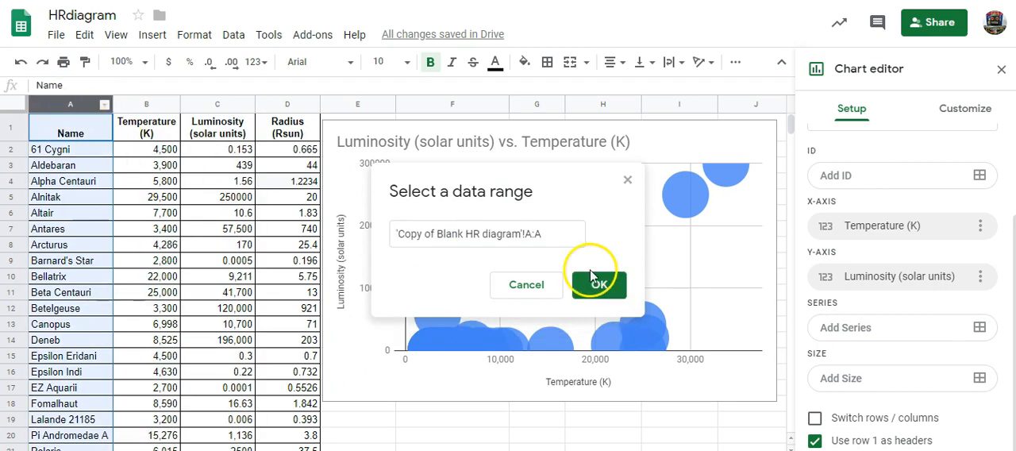
click(603, 292)
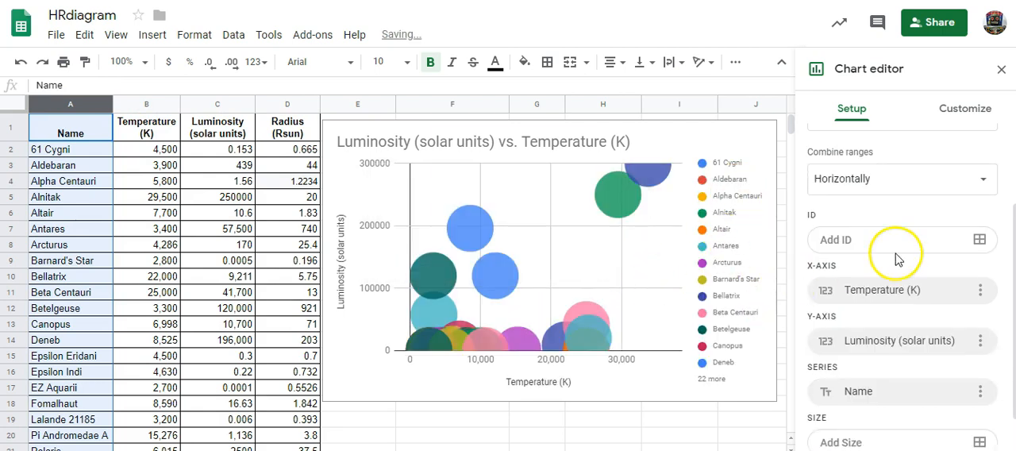
- Set the bubble size to the Radius (Rsun) data in column D
scroll(917, 326, down, 1)
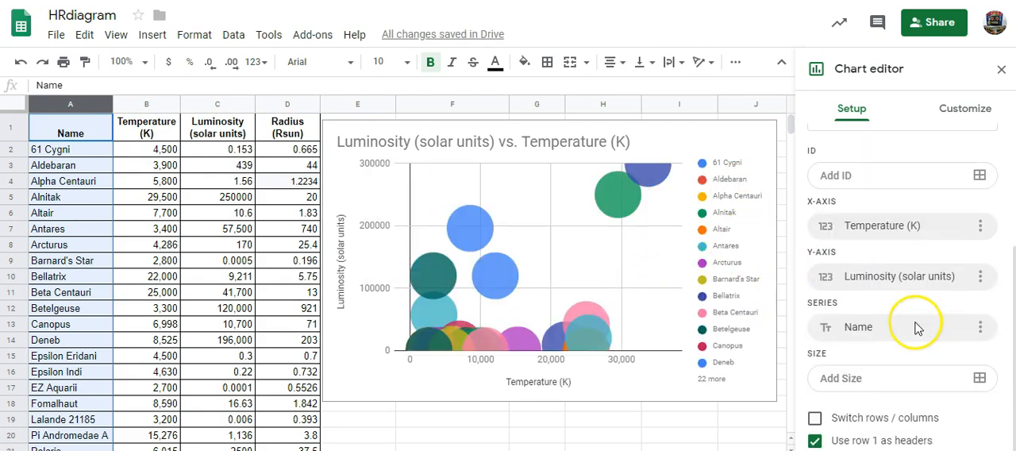
click(835, 380)
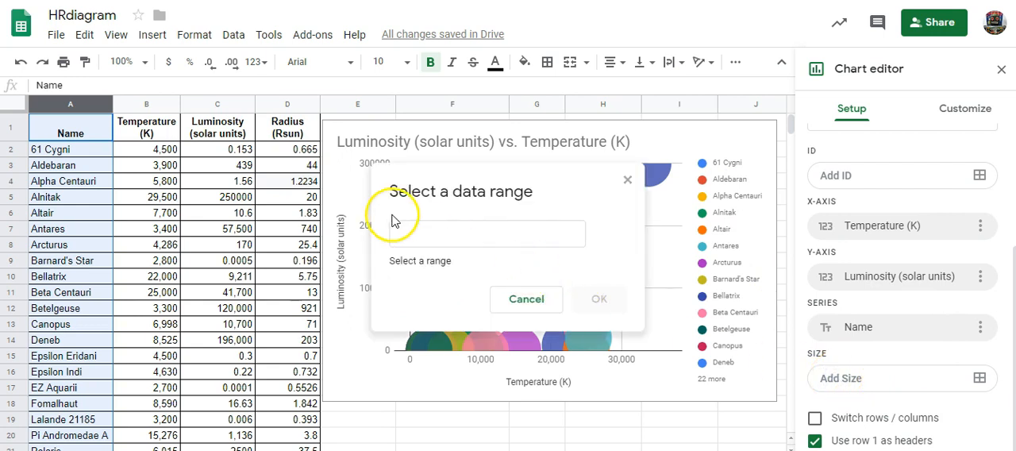
click(294, 104)
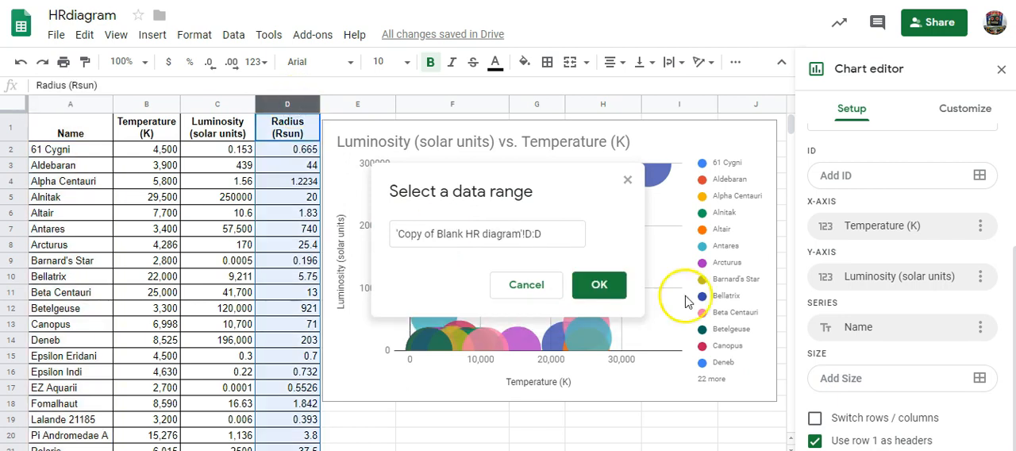
click(602, 289)
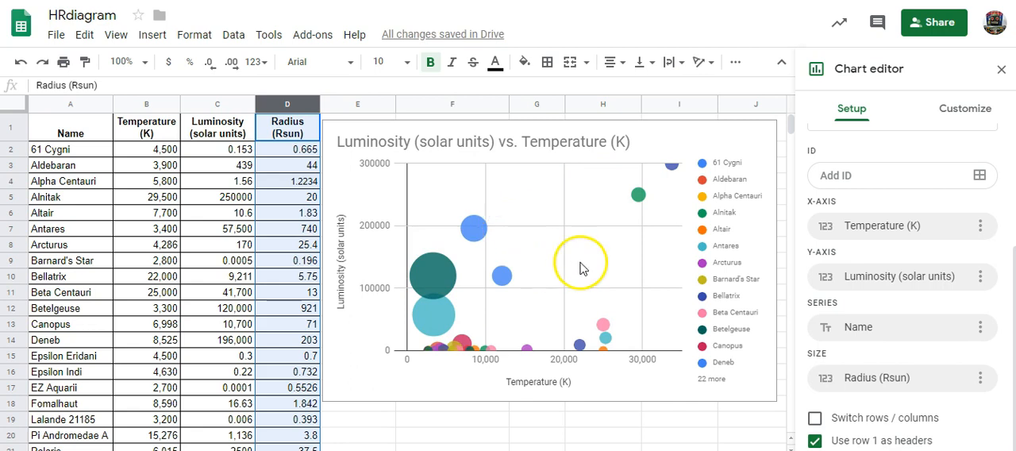
- Set the bubble ID to the Name data in column A so each bubble carries its star's name
scroll(841, 190, up, 1)
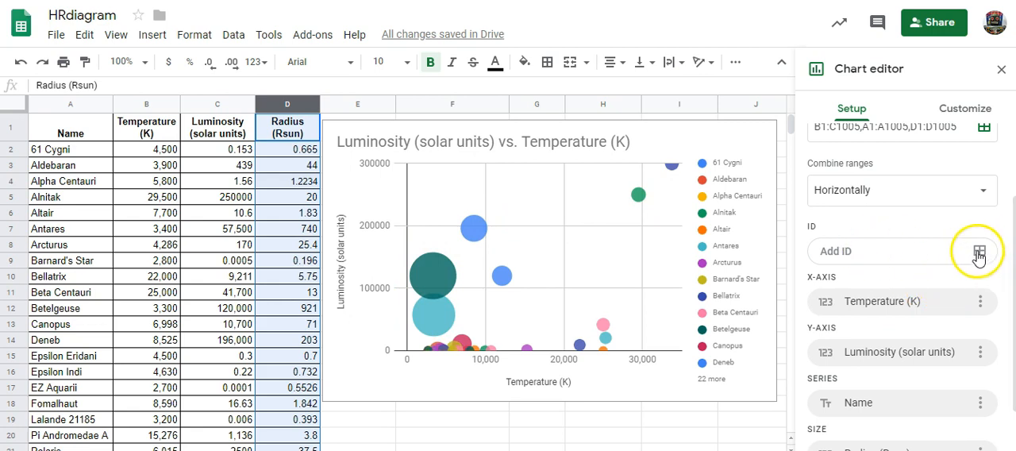
click(841, 253)
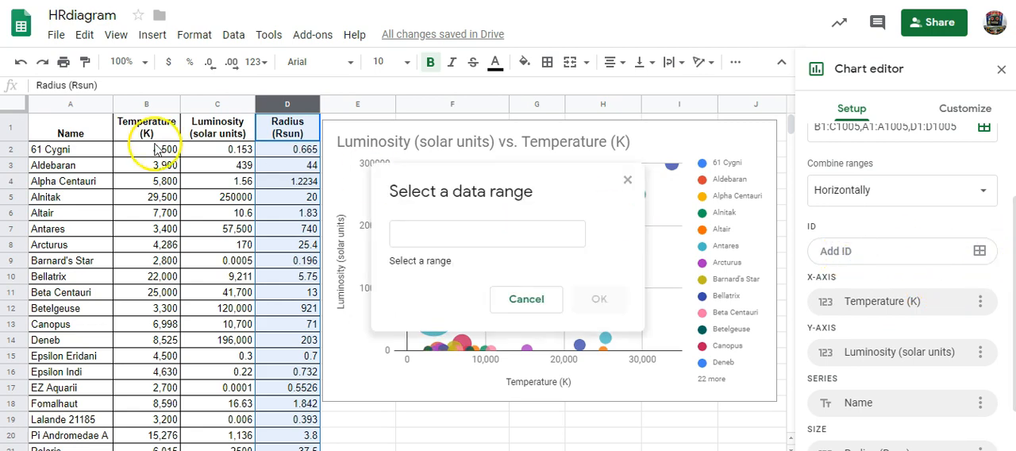
click(67, 106)
click(599, 299)
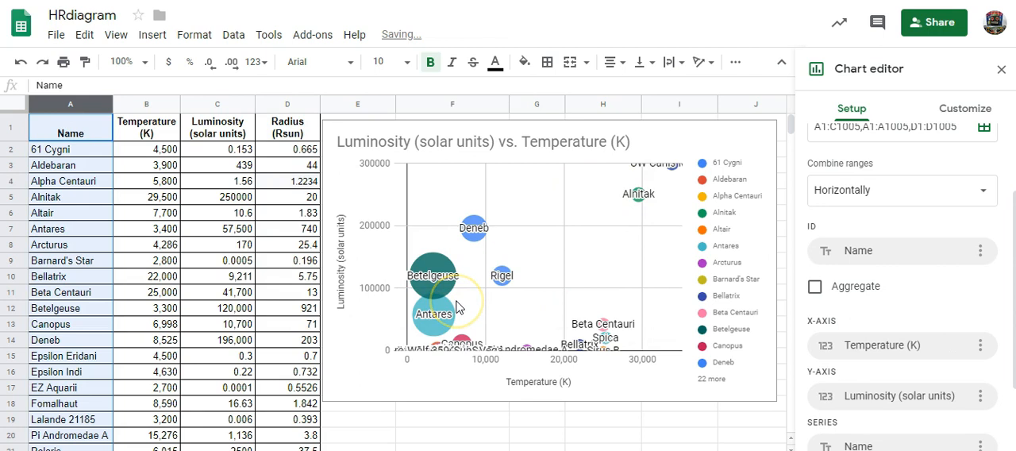
- Set the chart's background color to black in the chart style settings
scroll(865, 327, down, 3)
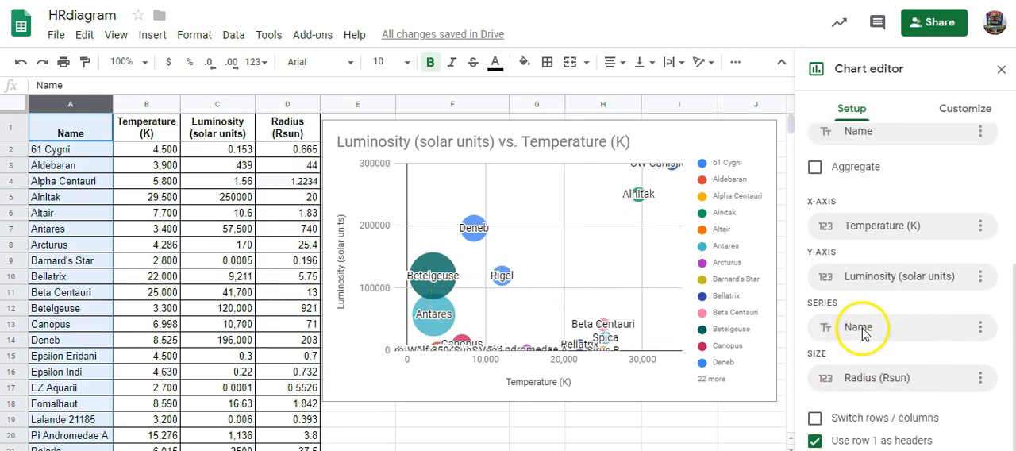
scroll(865, 329, up, 5)
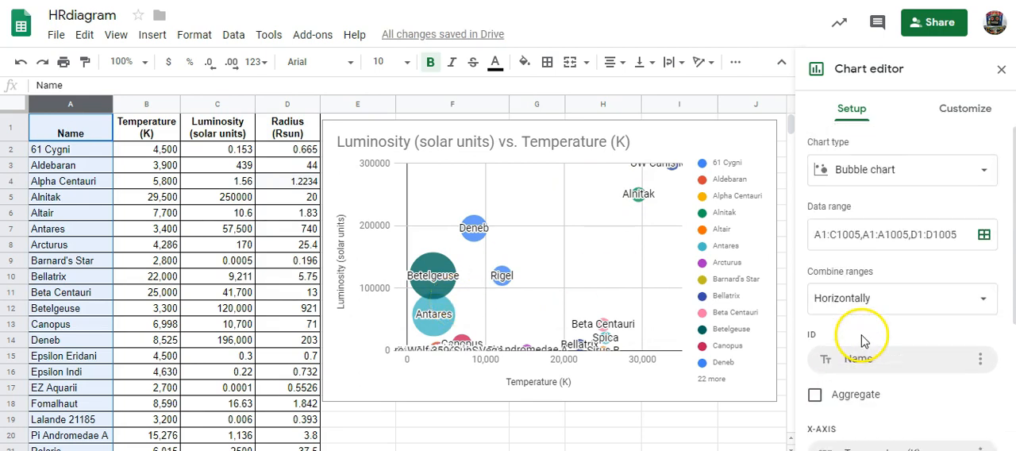
click(972, 113)
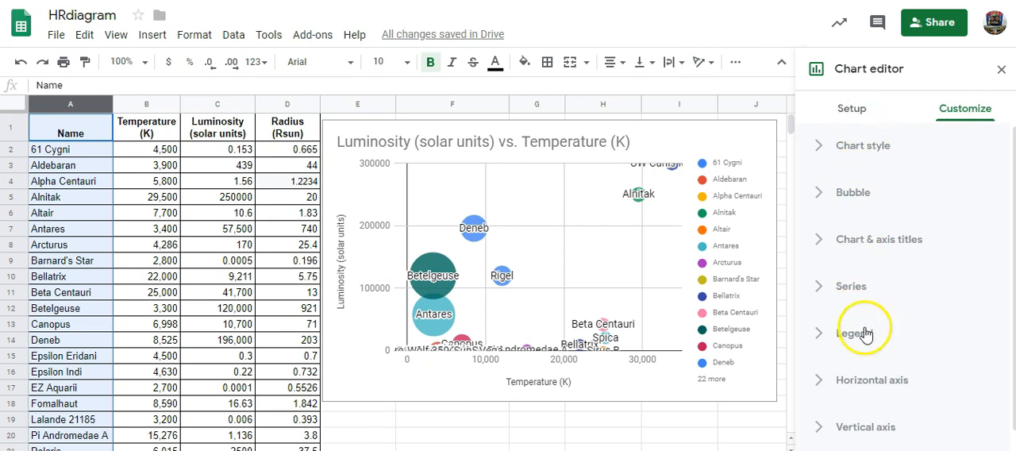
click(869, 148)
click(847, 207)
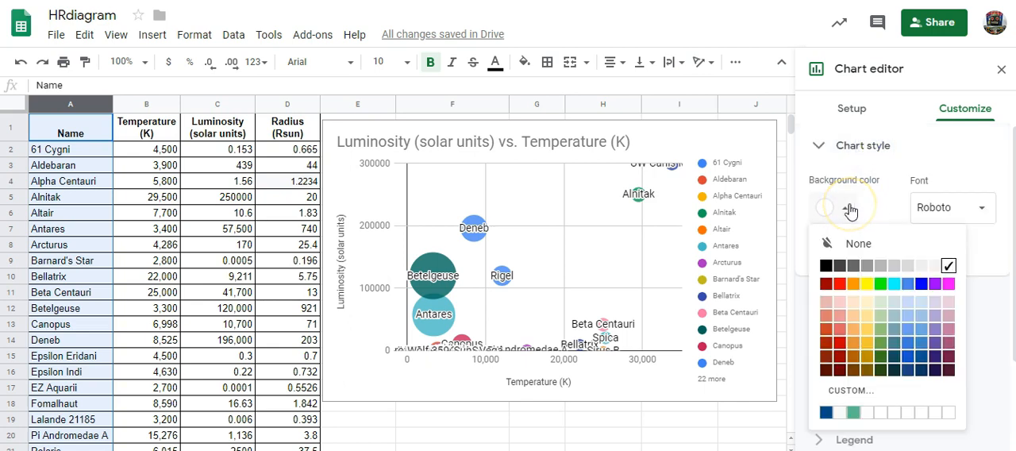
click(825, 266)
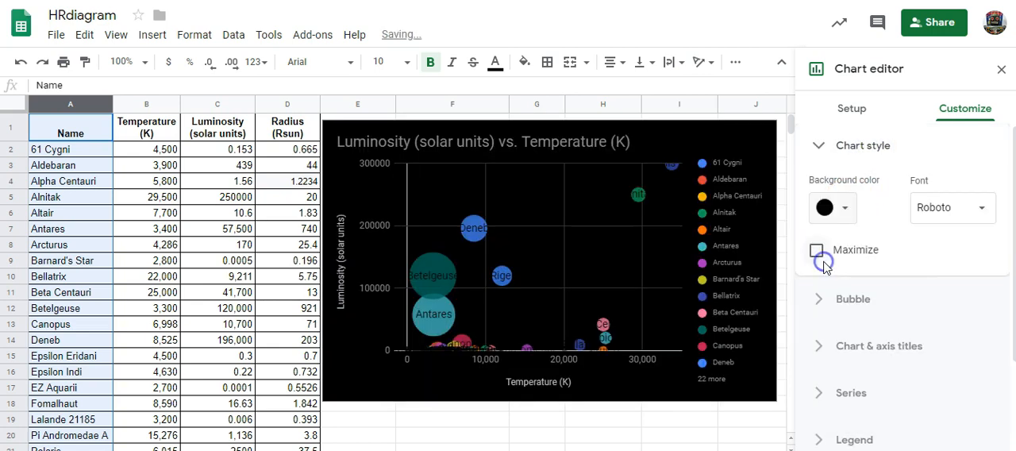
click(863, 147)
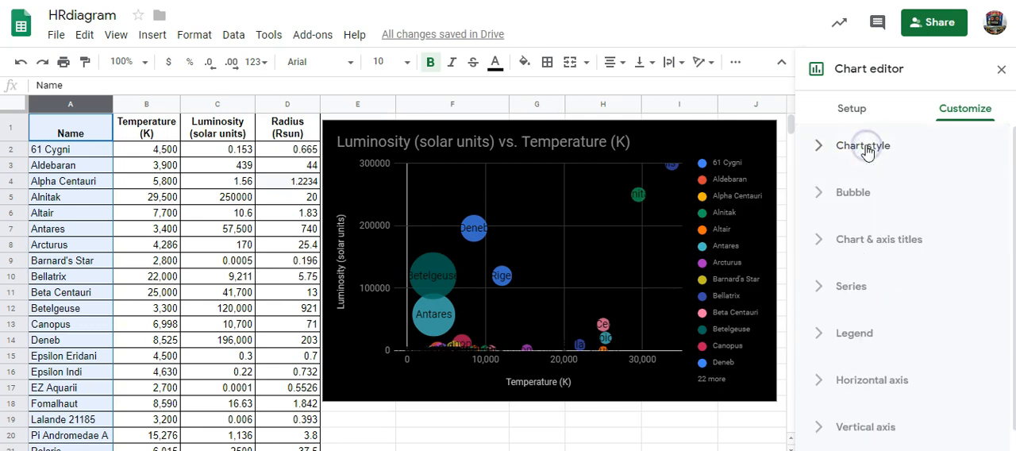
- Set the bubble labels to font size 10 and white text
click(848, 198)
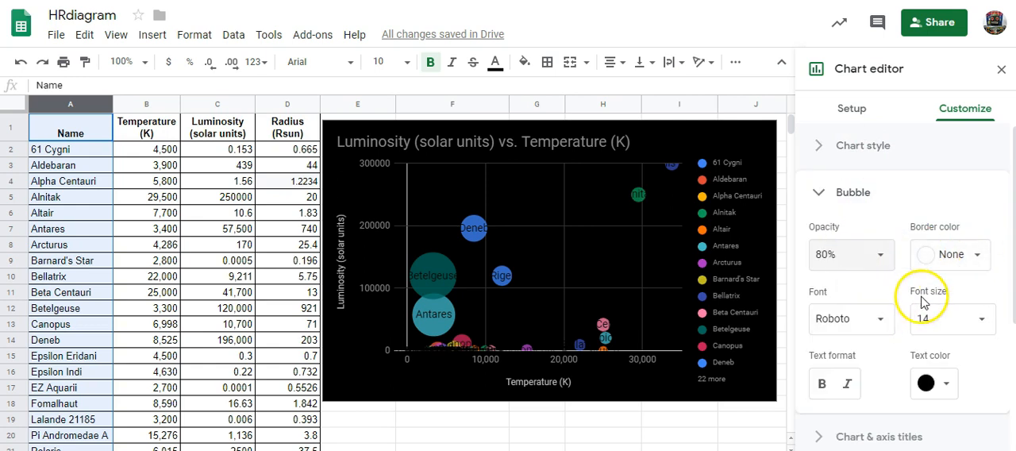
click(983, 323)
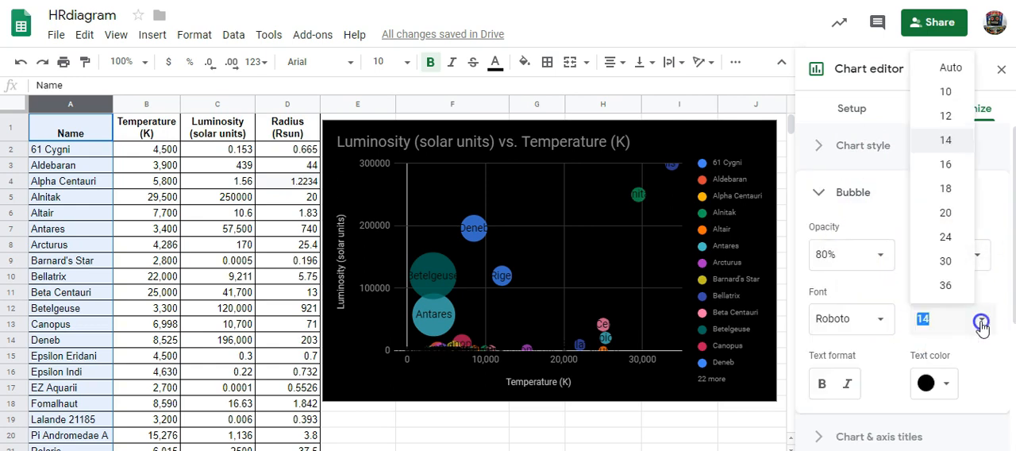
click(953, 92)
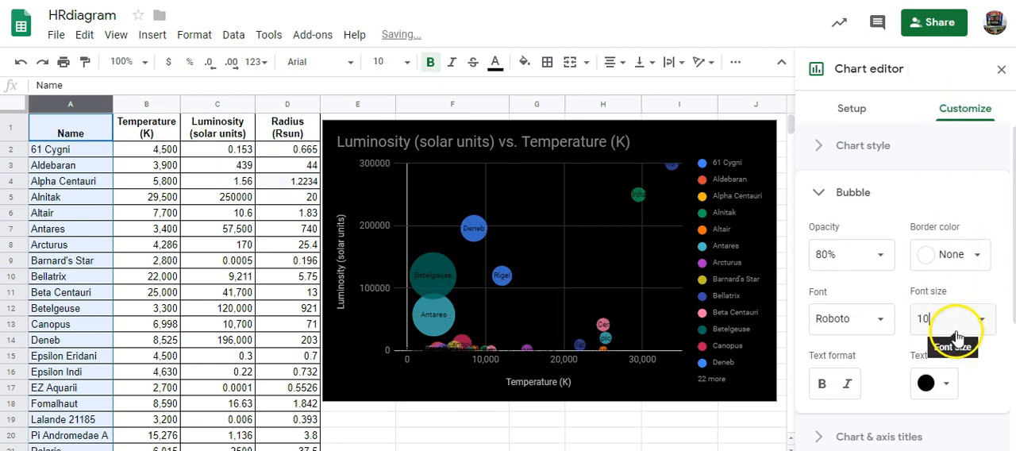
click(942, 384)
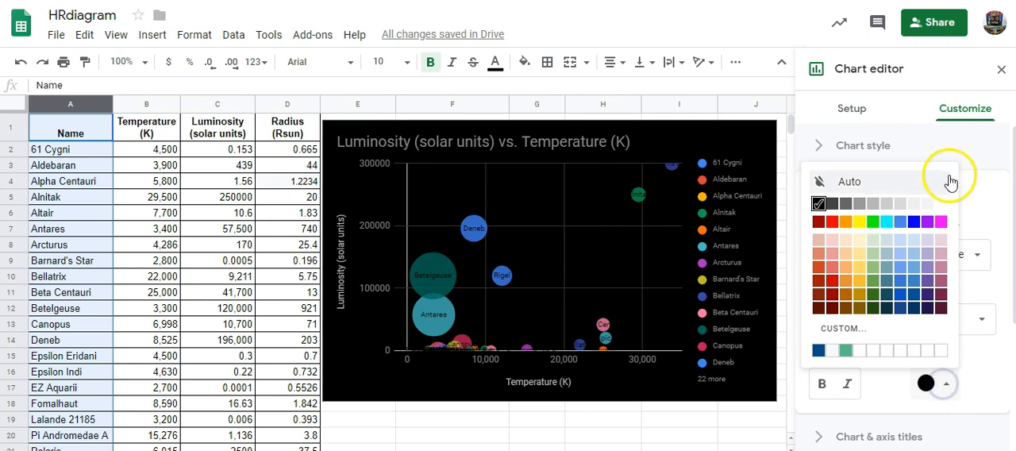
click(942, 206)
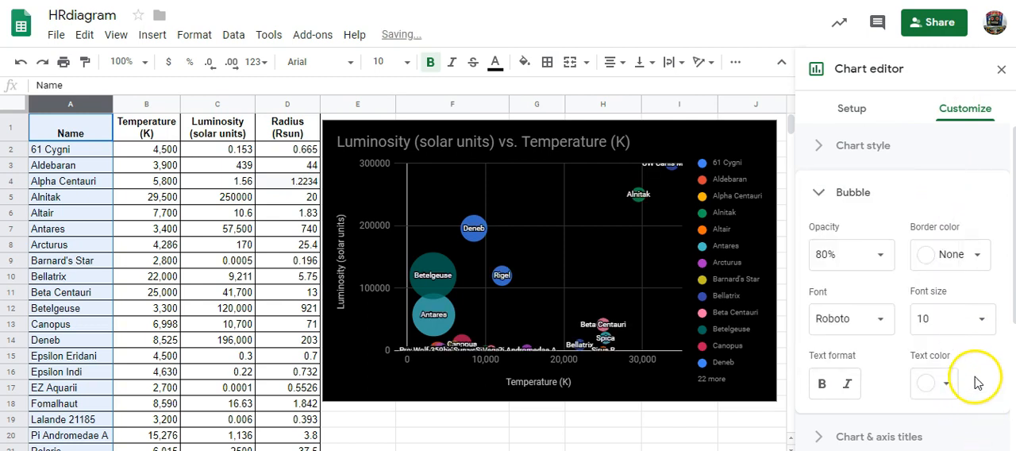
click(846, 193)
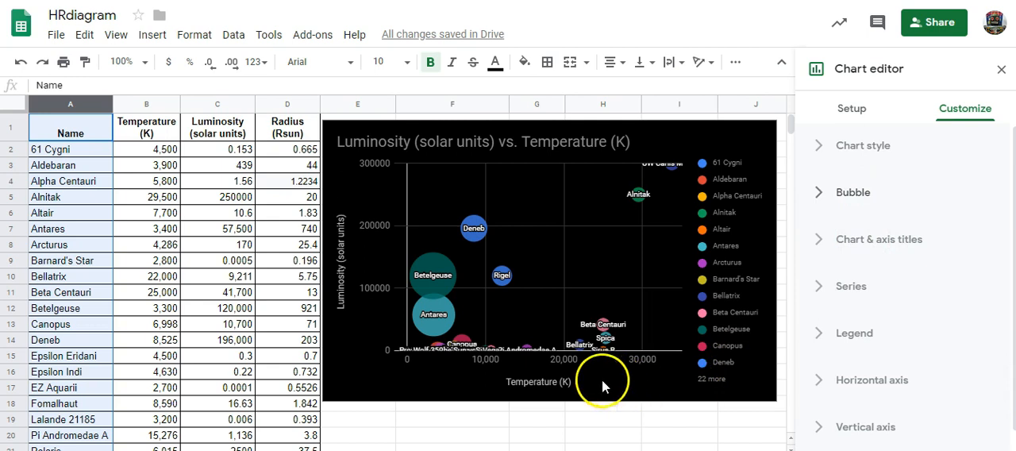
- Change the chart title text to "Hertzsprung-Russell Diagram"
click(870, 239)
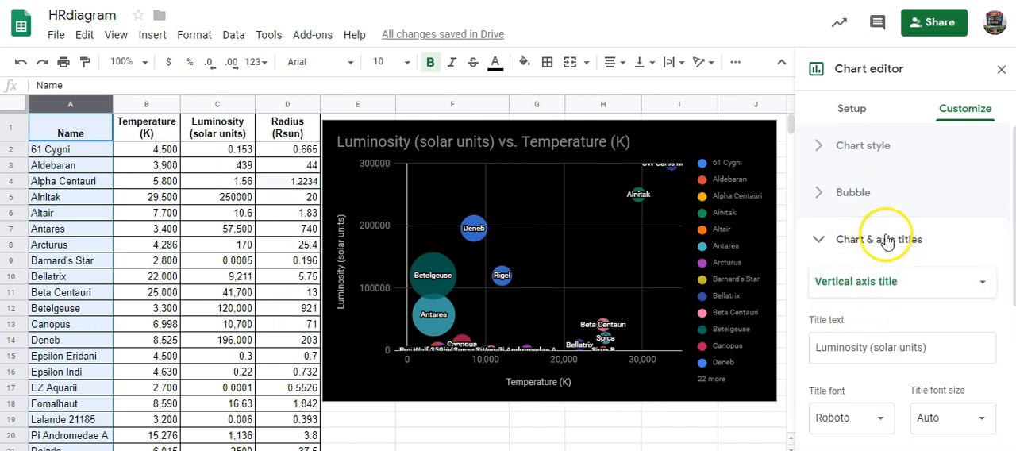
click(876, 283)
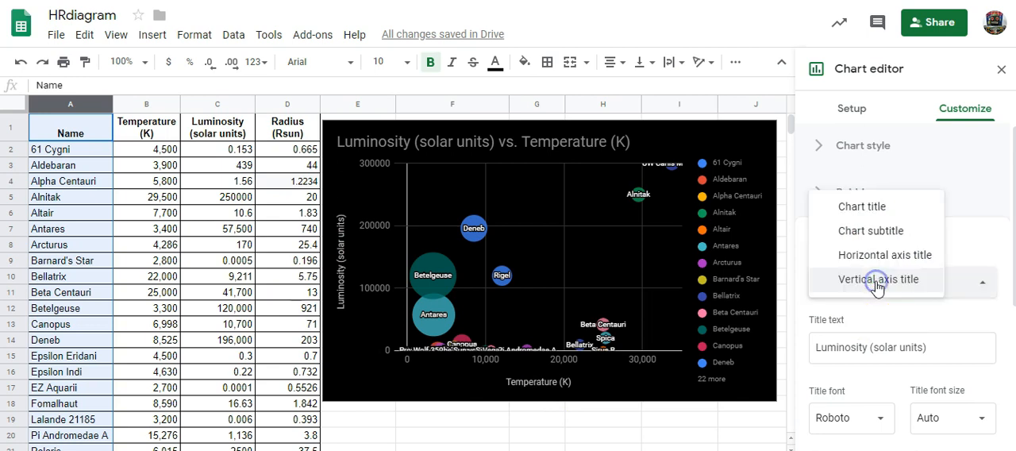
click(877, 210)
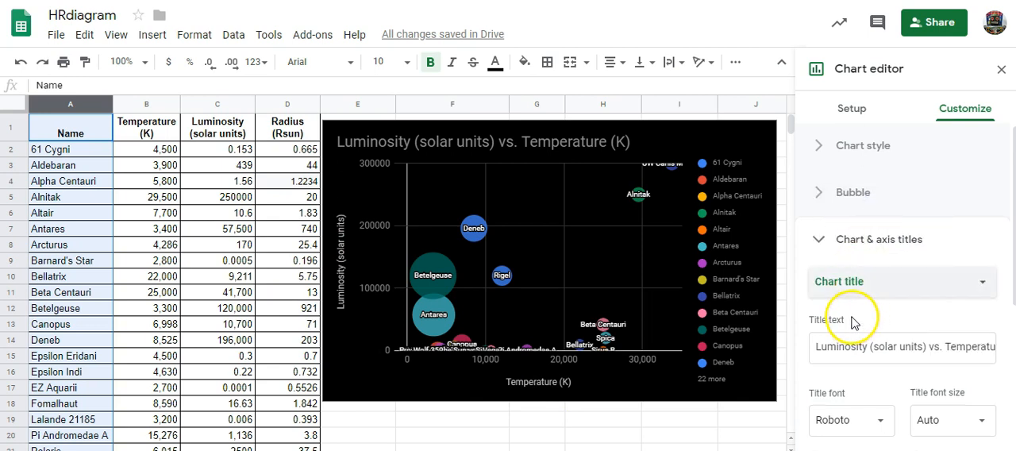
triple_click(827, 349)
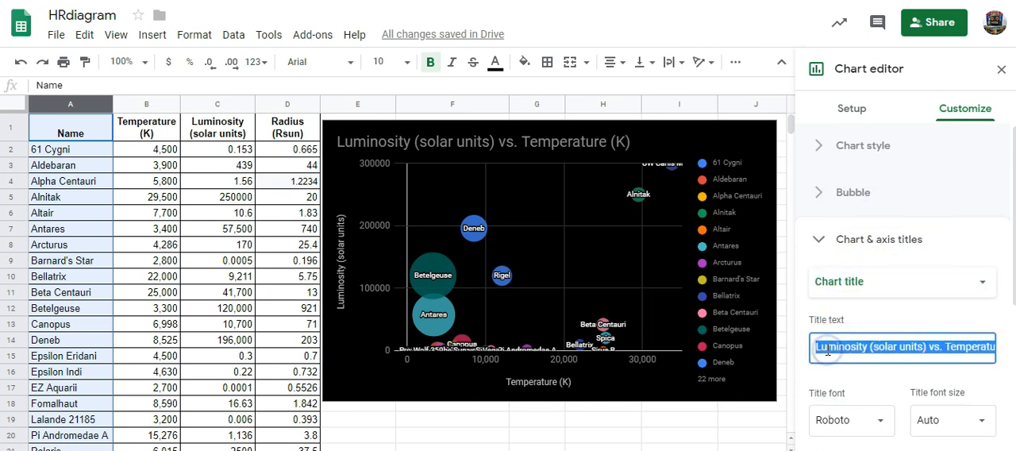
text(Hertzsprung-Russell Diagram)
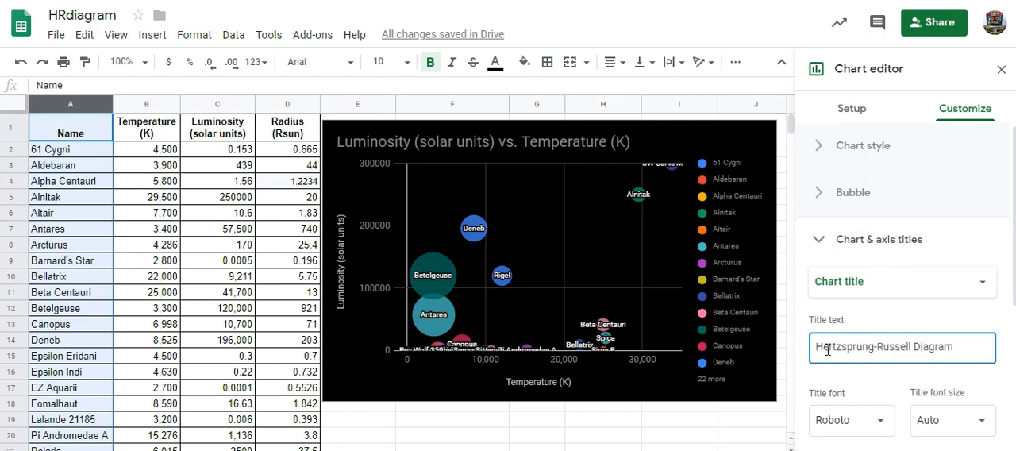
click(841, 282)
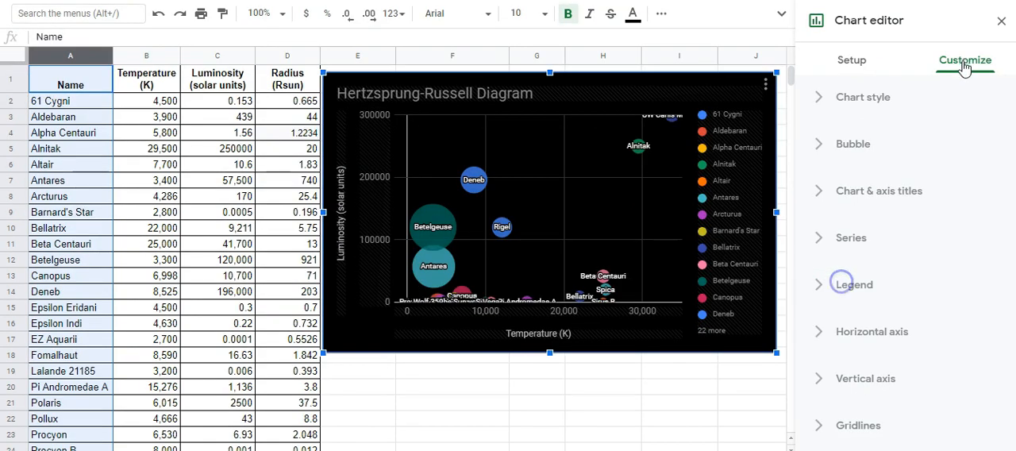
- Reverse the order of the chart's horizontal temperature axis and switch that axis to a log scale
click(858, 335)
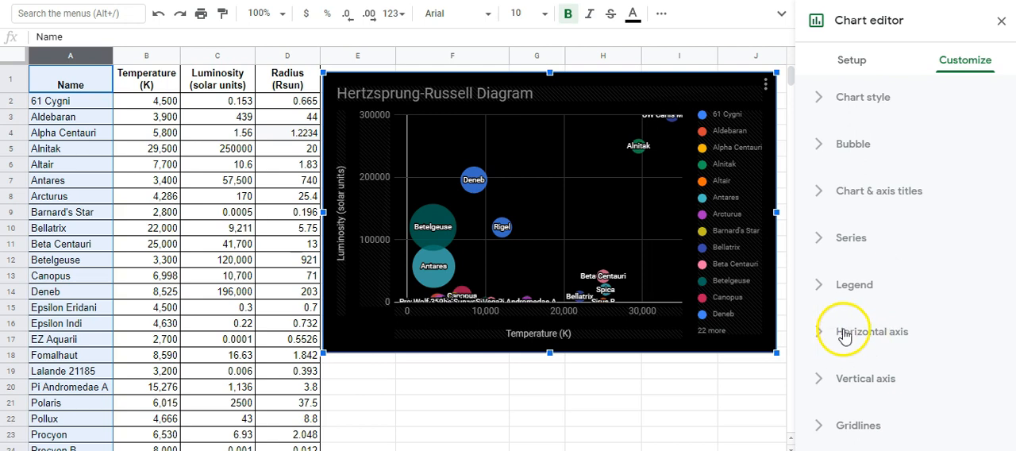
click(854, 333)
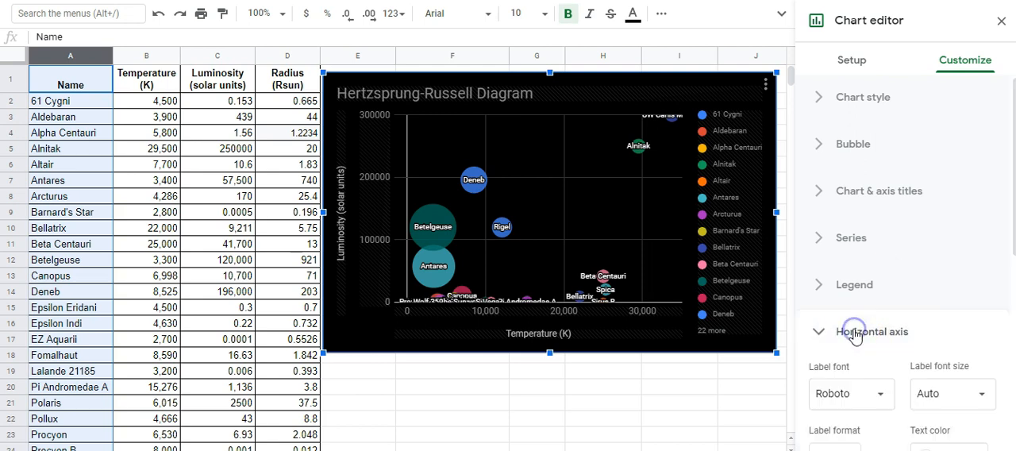
scroll(887, 204, down, 2)
scroll(887, 204, down, 4)
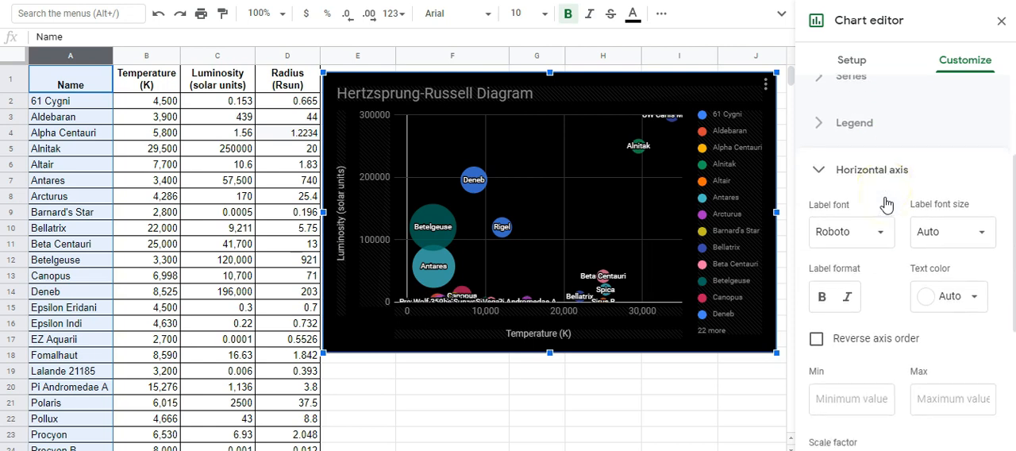
scroll(887, 204, down, 2)
scroll(886, 204, up, 1)
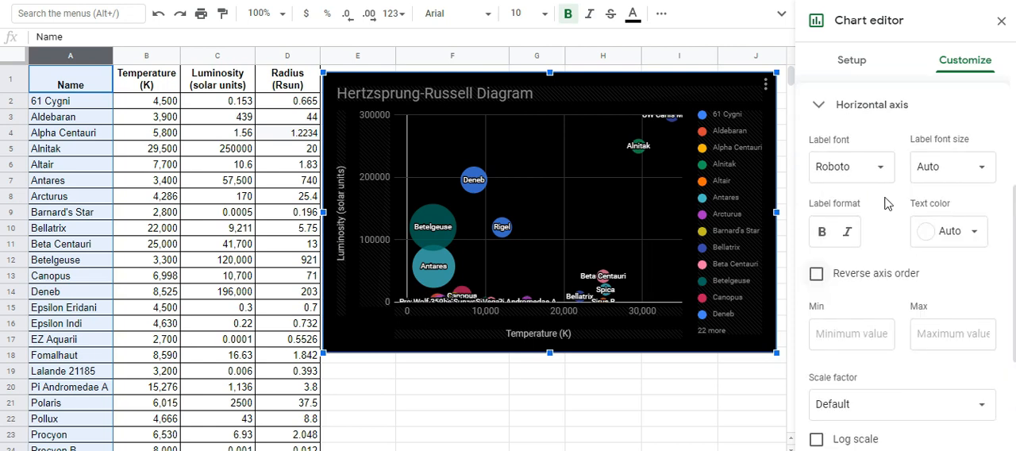
click(817, 274)
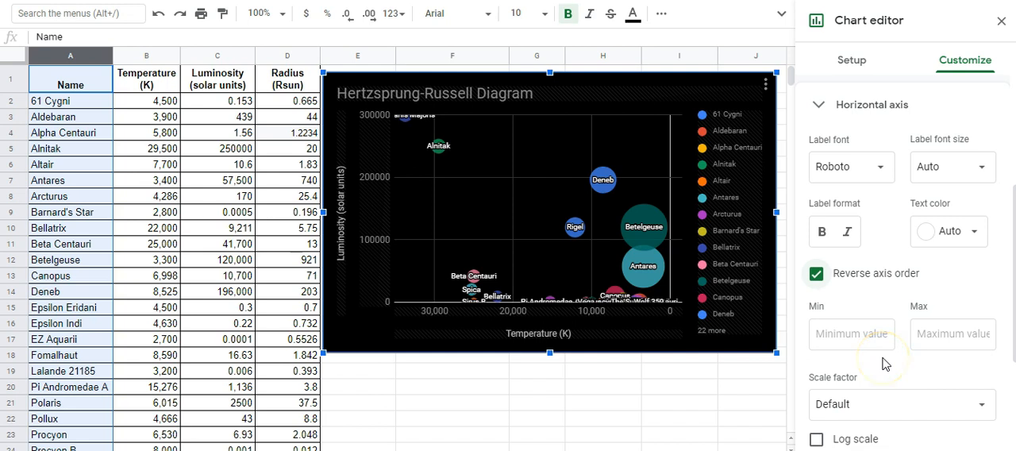
scroll(886, 363, down, 1)
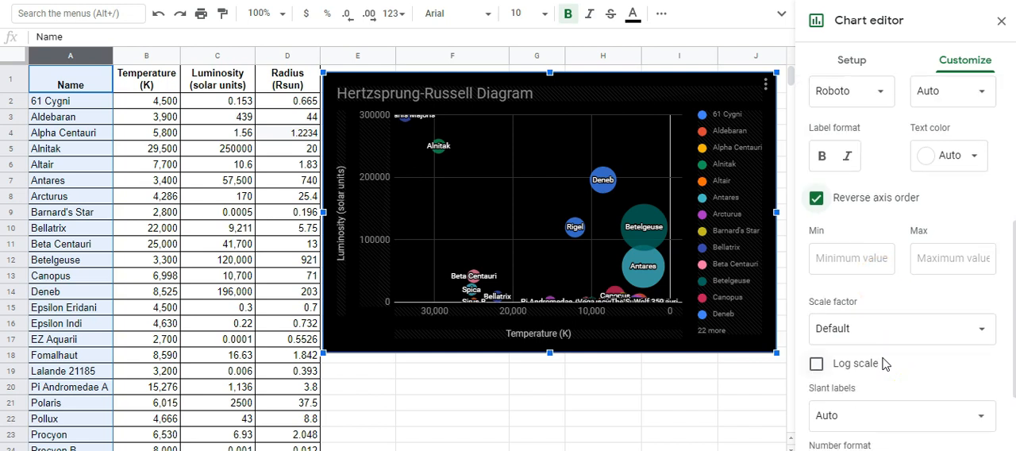
click(816, 365)
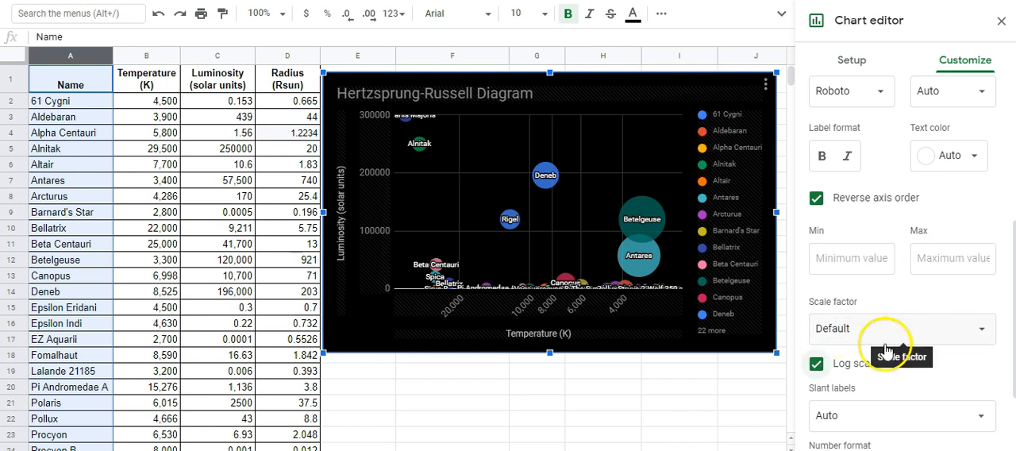
- Limit the horizontal temperature axis to a minimum of 2000 and a maximum of 50000
click(868, 266)
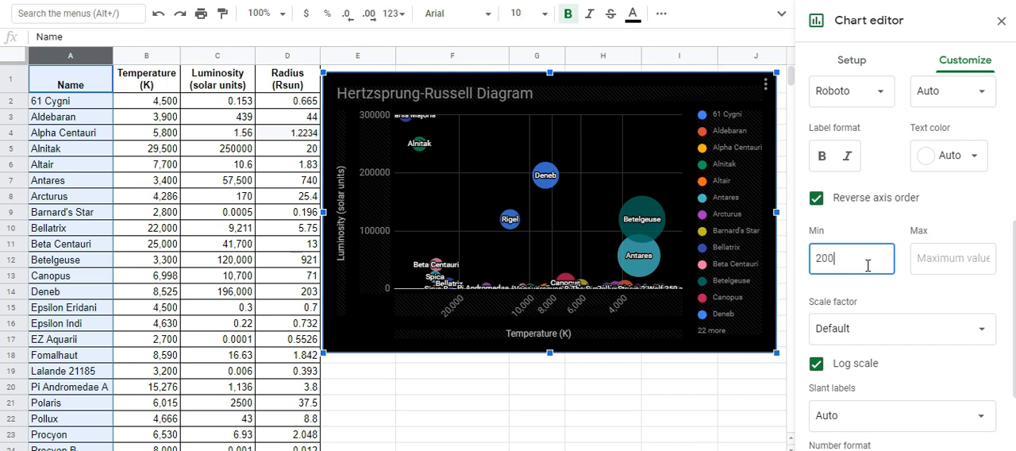
click(957, 261)
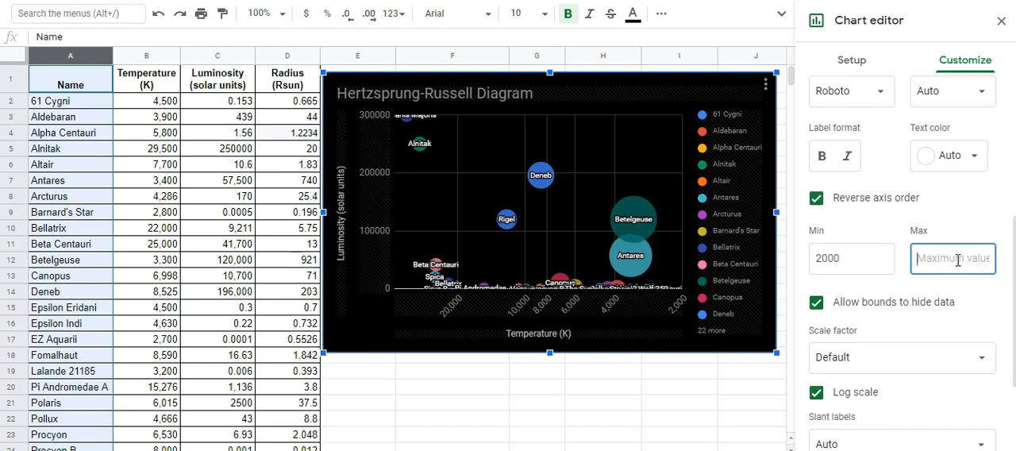
text(50000)
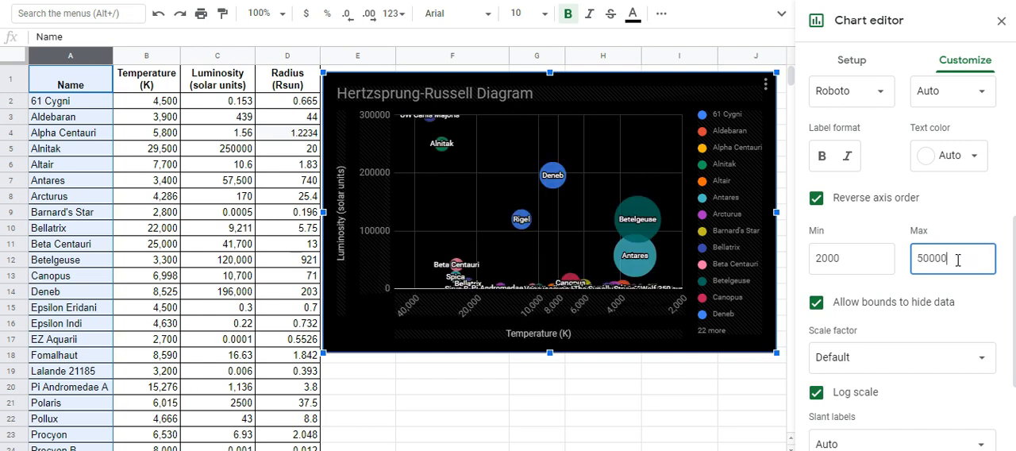
click(851, 268)
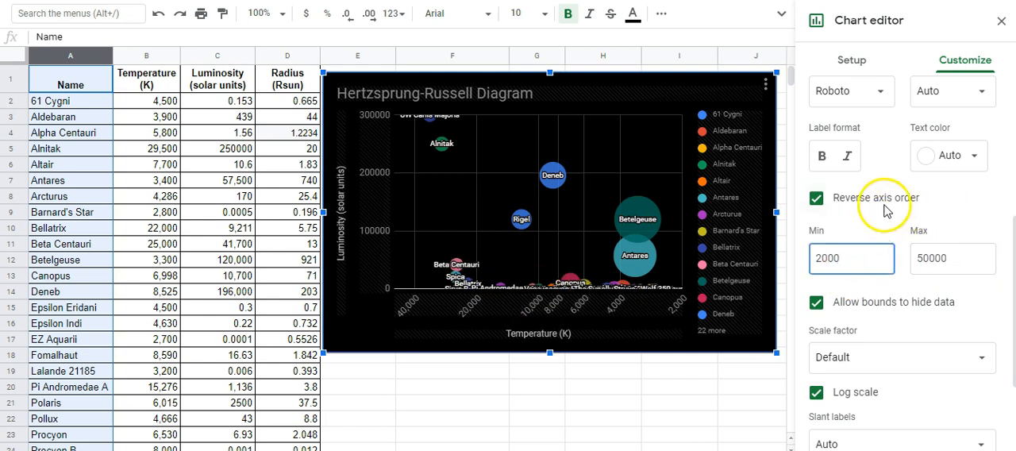
scroll(842, 238, up, 2)
click(820, 176)
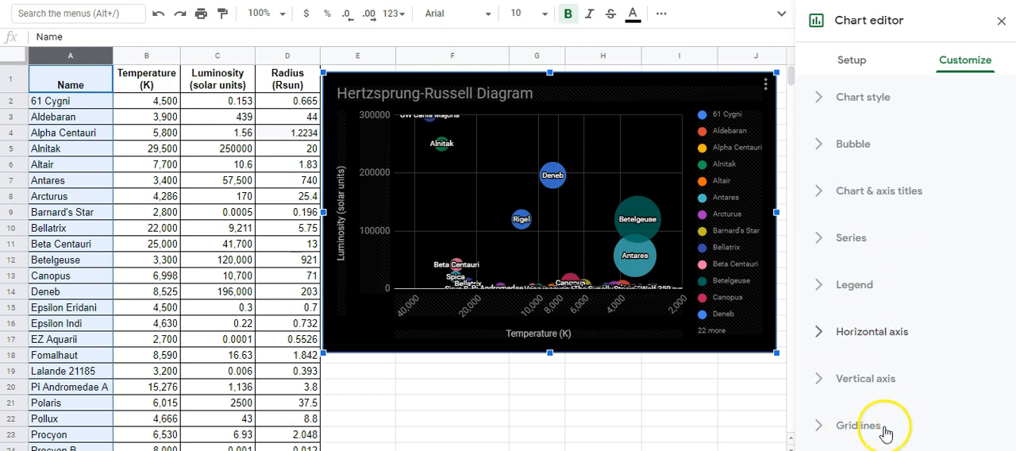
- Set the major gridline count of the horizontal axis to 10
click(857, 427)
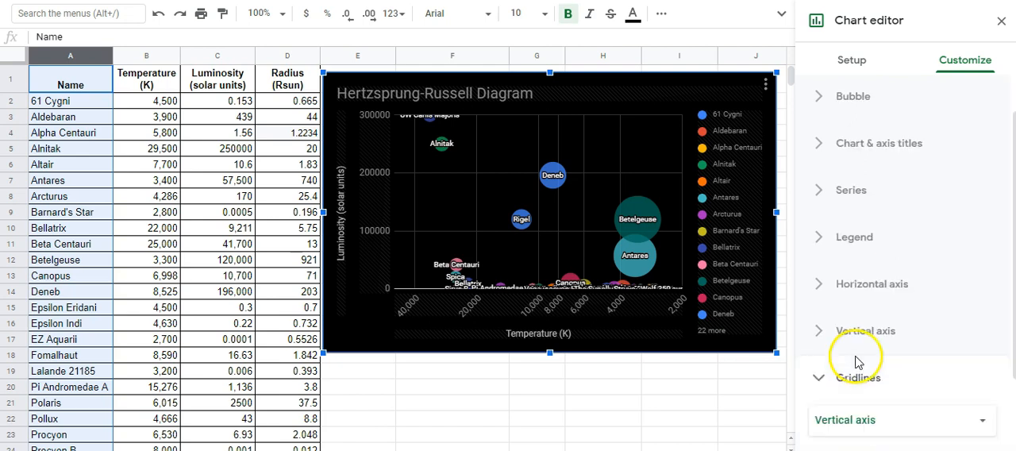
click(866, 304)
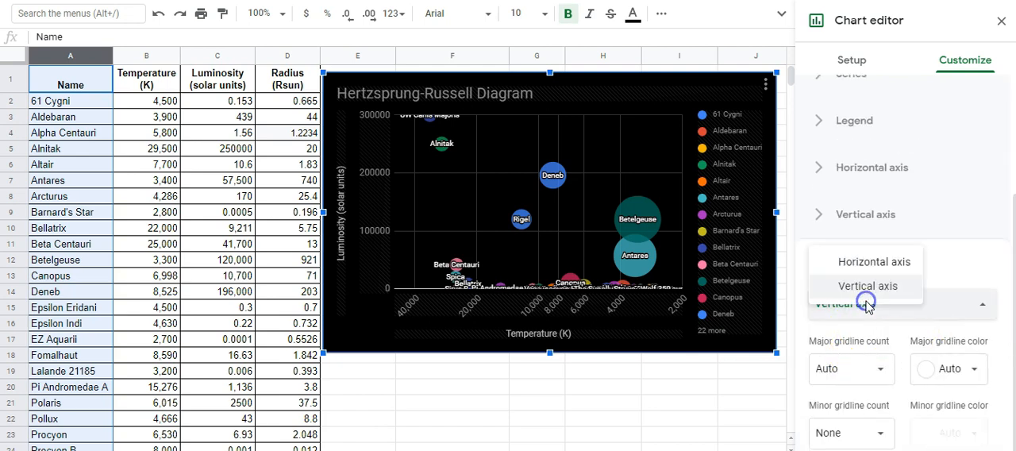
click(873, 263)
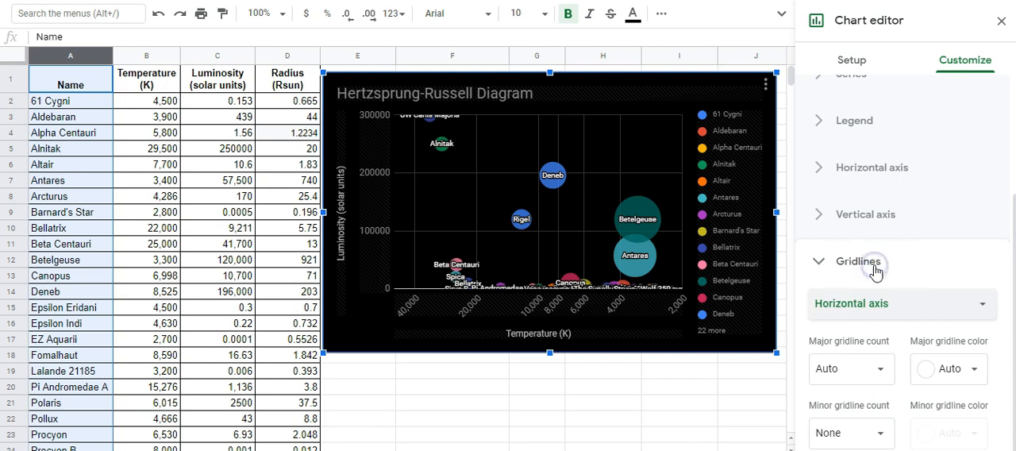
click(882, 372)
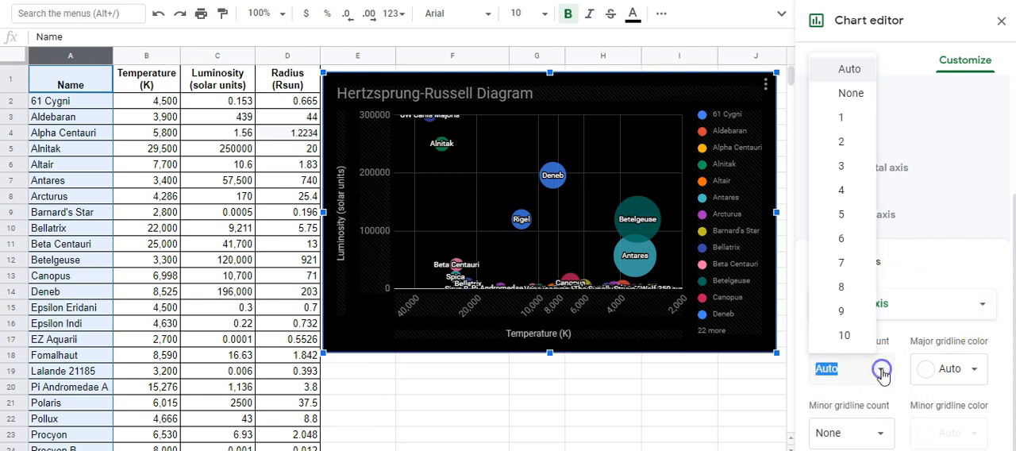
click(846, 335)
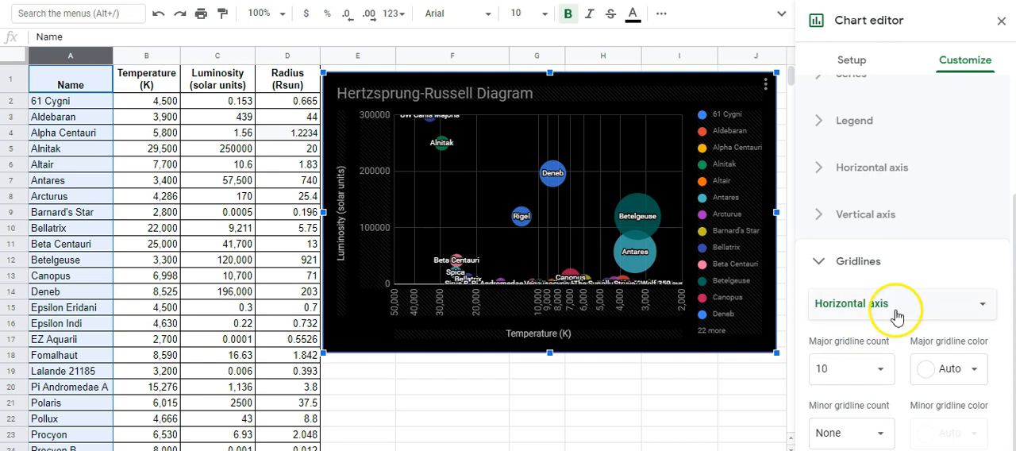
- Slant the horizontal axis labels at 30°
click(865, 333)
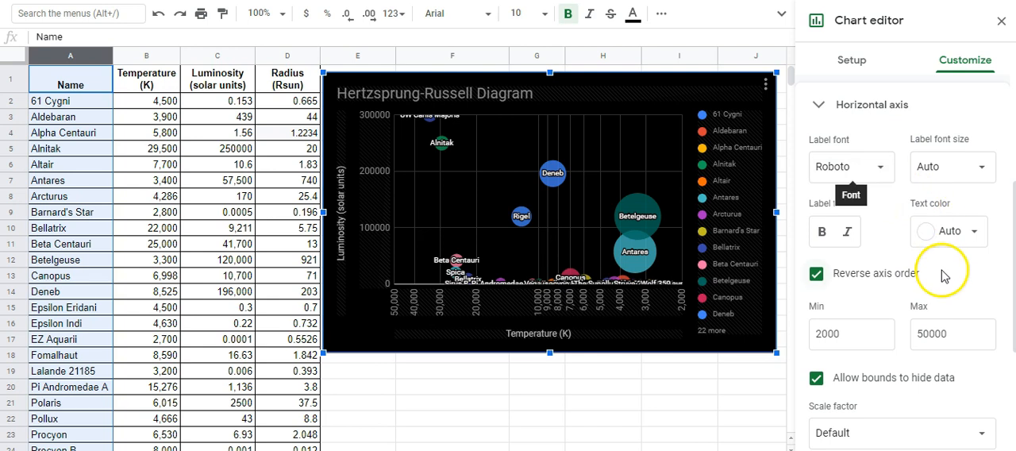
scroll(955, 286, down, 3)
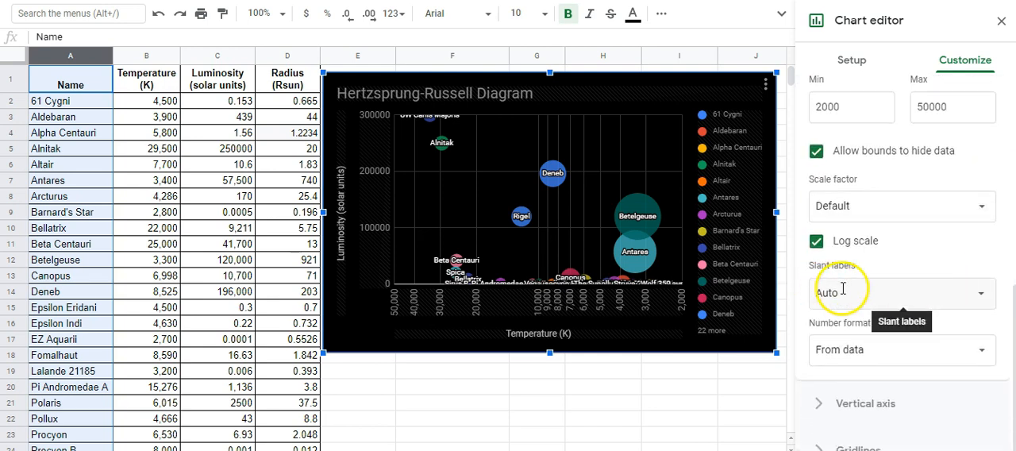
click(982, 297)
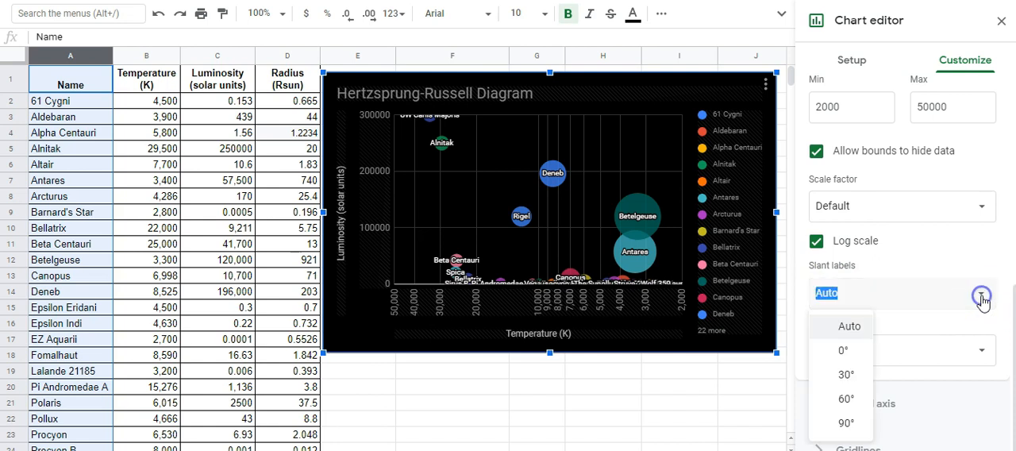
click(846, 376)
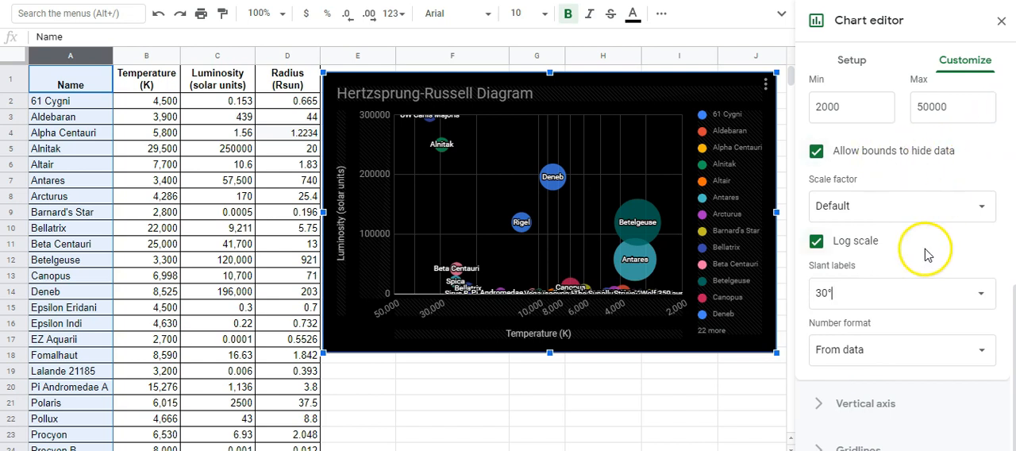
scroll(877, 215, up, 4)
click(870, 175)
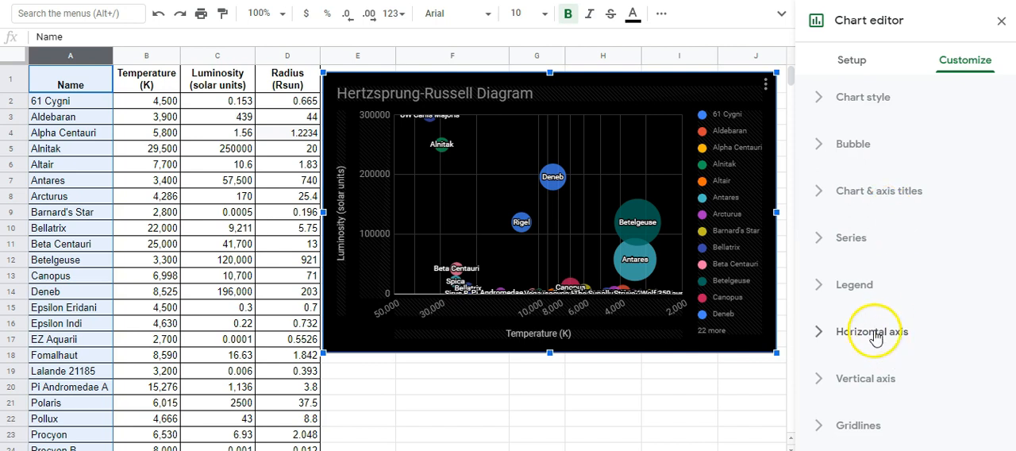
- Switch the vertical luminosity axis to a log scale
click(848, 381)
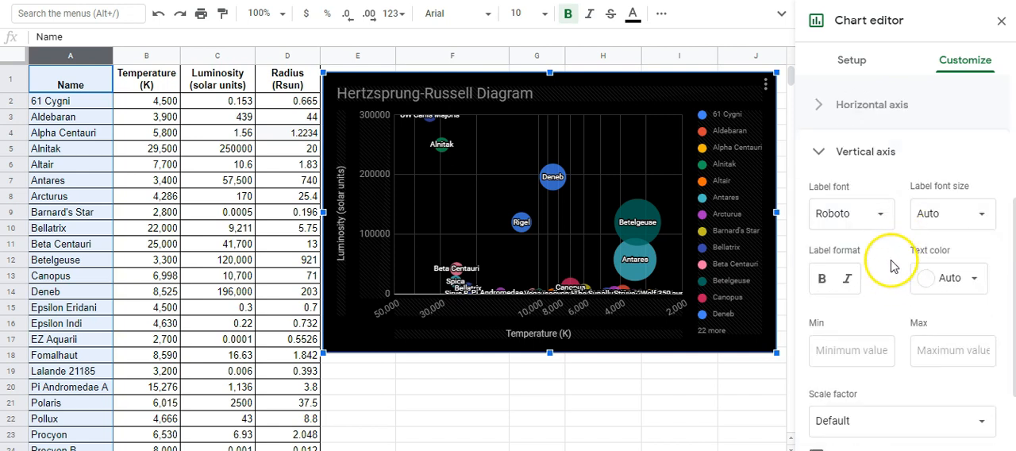
scroll(890, 265, down, 1)
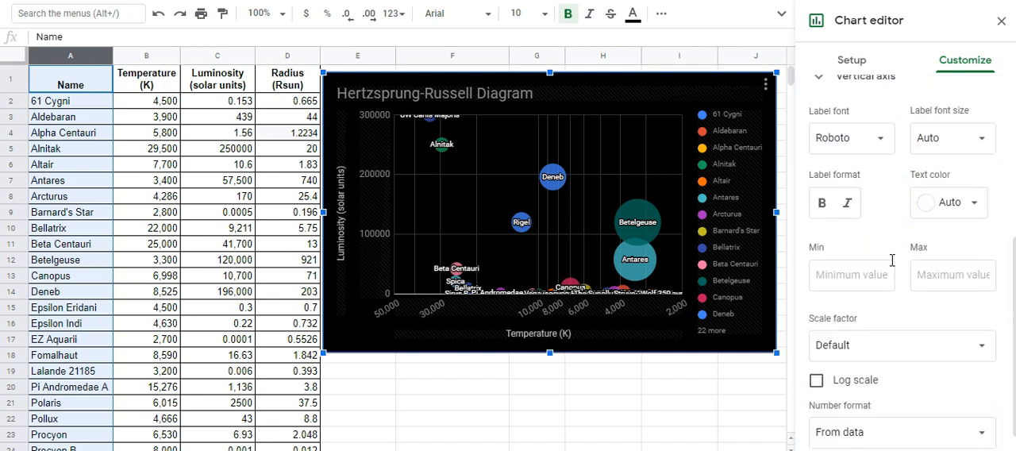
click(817, 382)
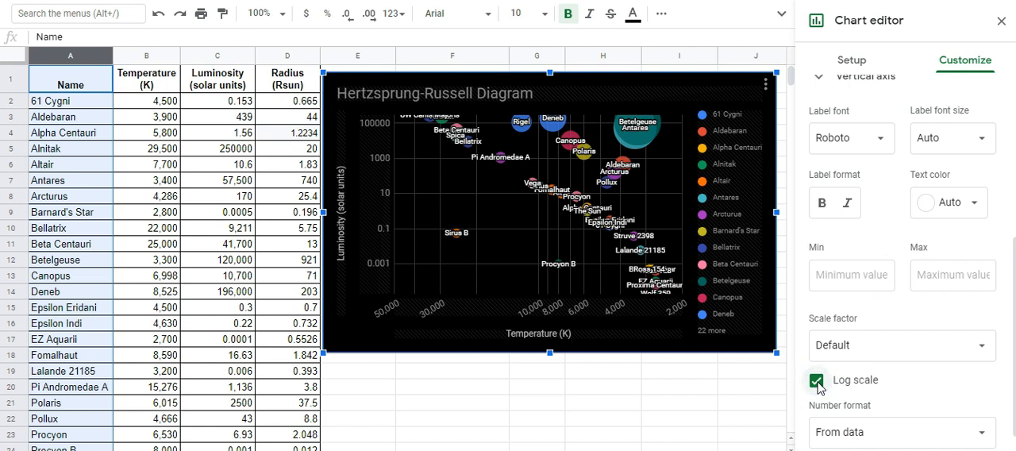
- Set the vertical luminosity axis bounds to a minimum of 0.00001 and a maximum of 10000000
click(853, 275)
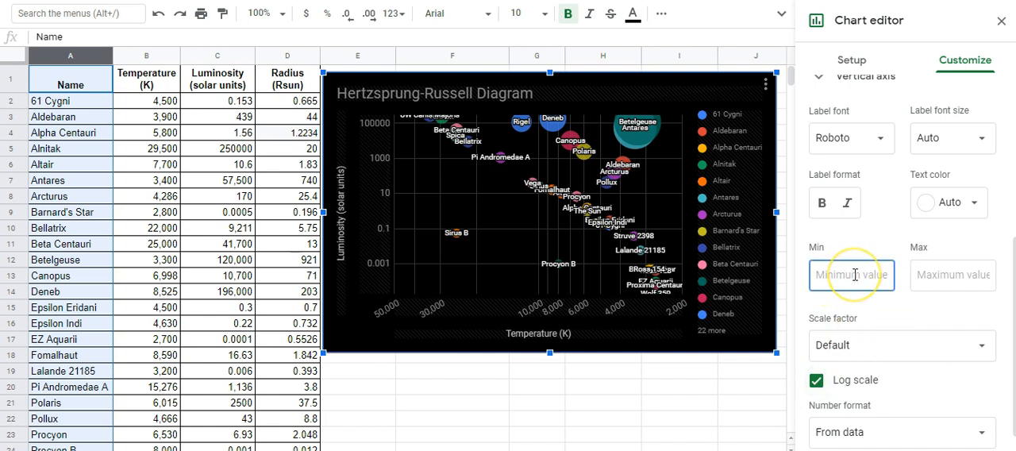
text(0)
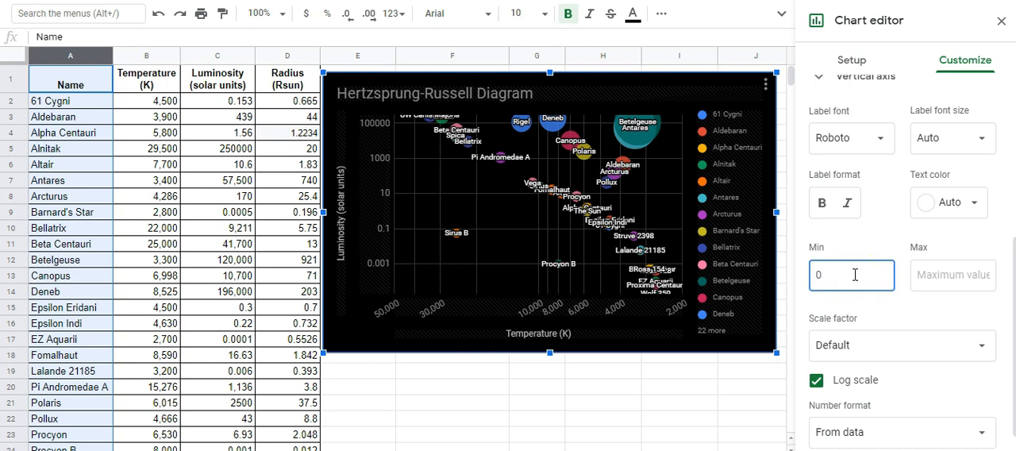
text(.00001)
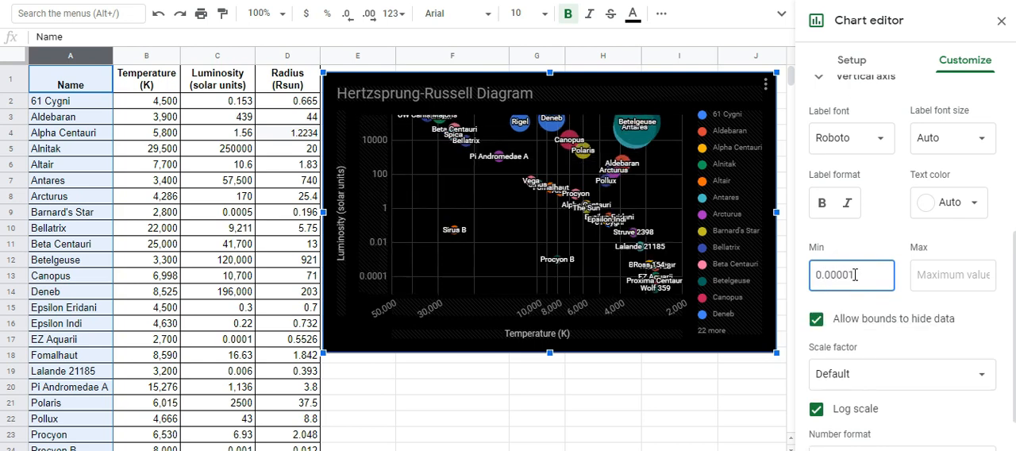
click(933, 276)
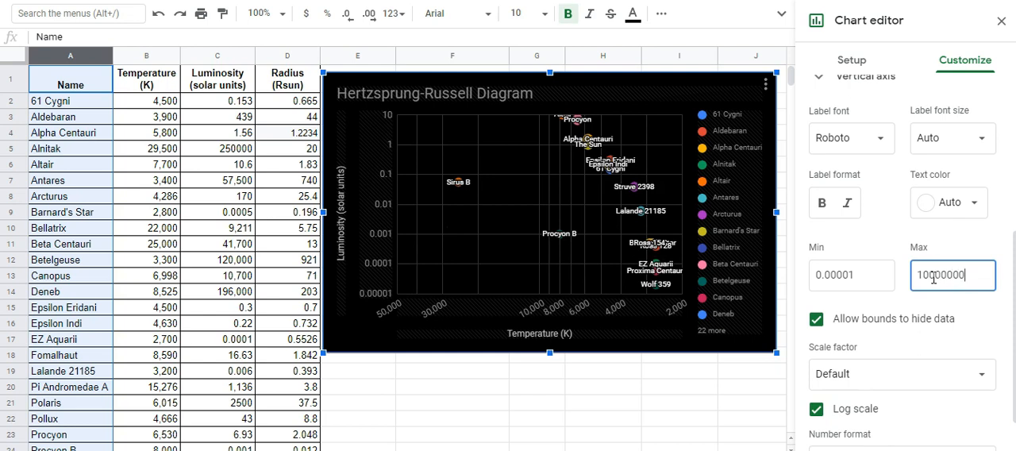
- Set the vertical axis major gridline count to 10 and stretch the chart's height downward
click(858, 275)
click(879, 180)
scroll(881, 191, up, 1)
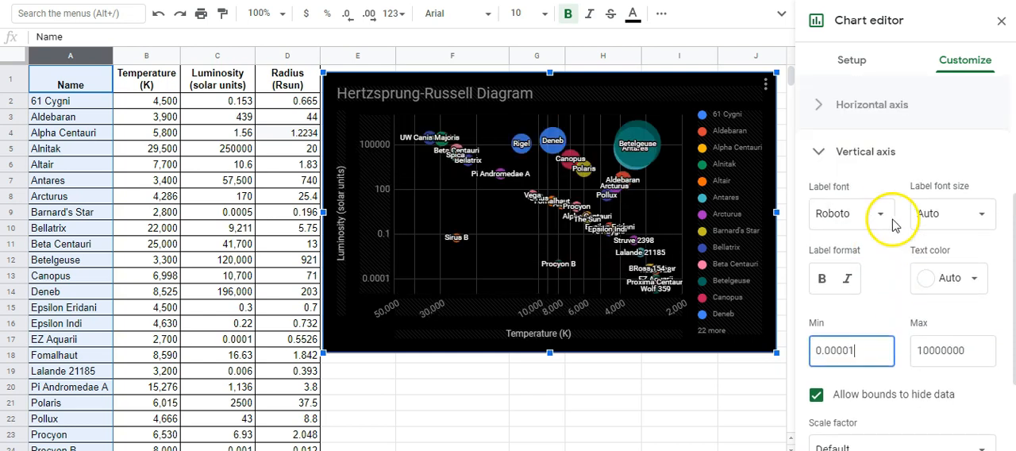
click(874, 153)
click(868, 425)
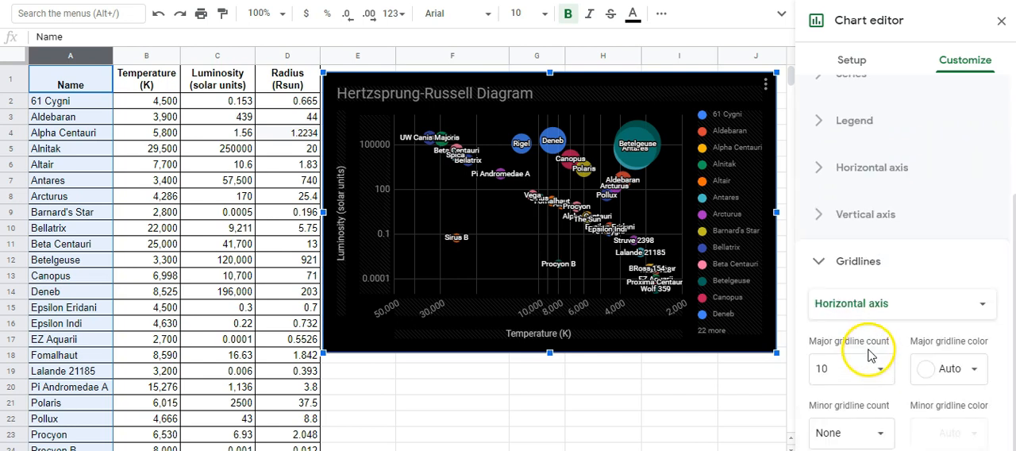
click(868, 301)
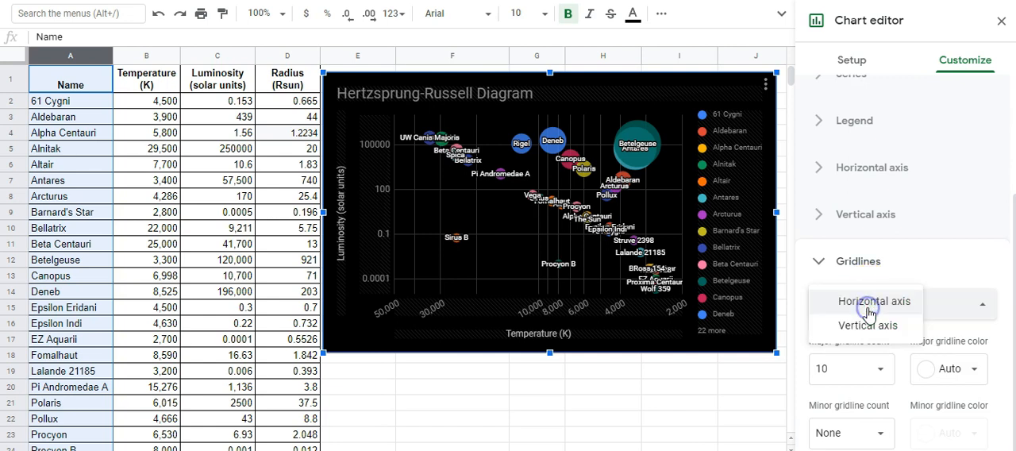
click(868, 325)
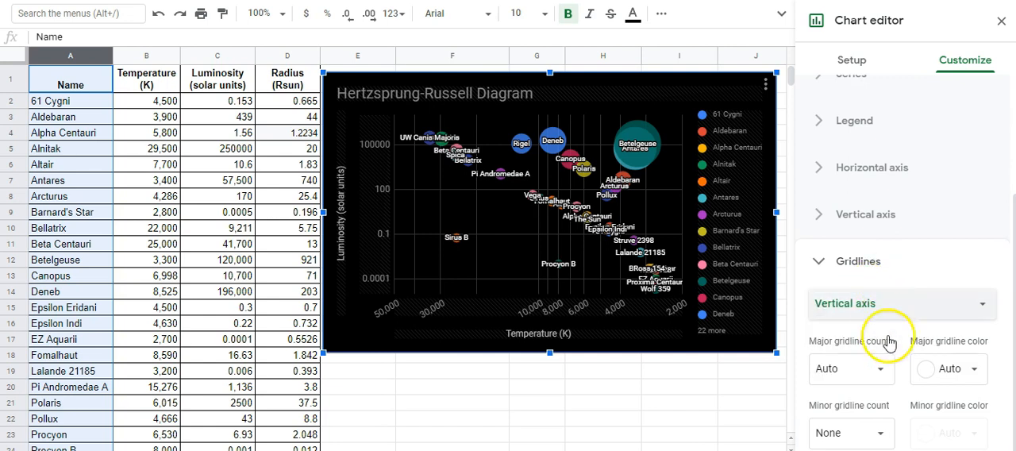
click(881, 373)
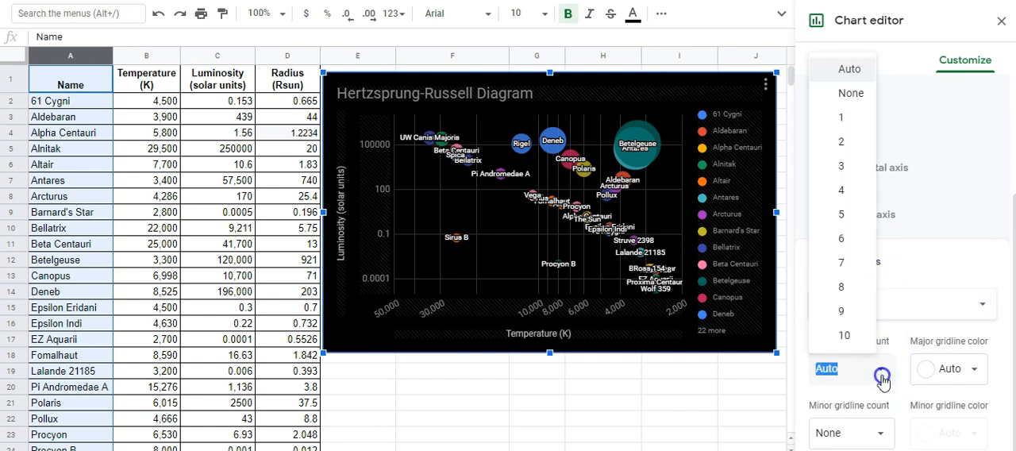
click(858, 337)
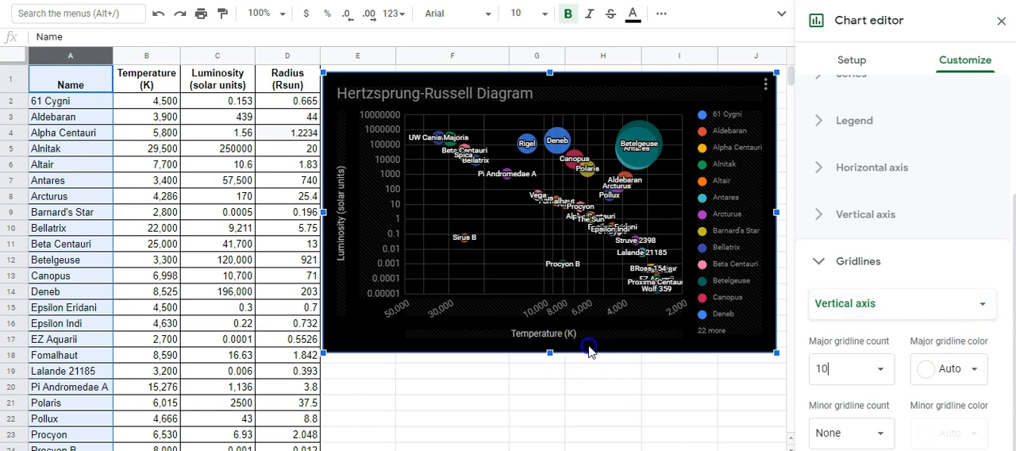
drag(549, 351, 538, 447)
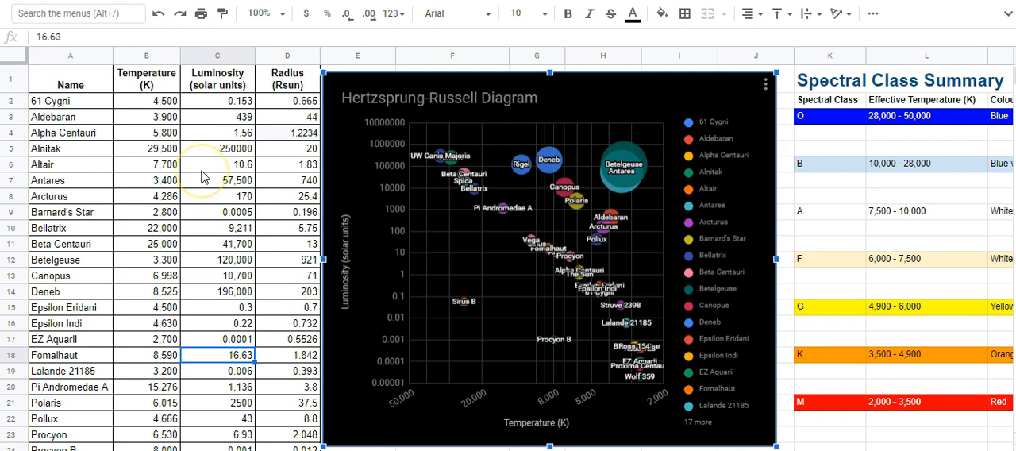
- Start a conditional formatting rule on the Temperature (K) column using the "Is between" condition
click(146, 56)
click(184, 36)
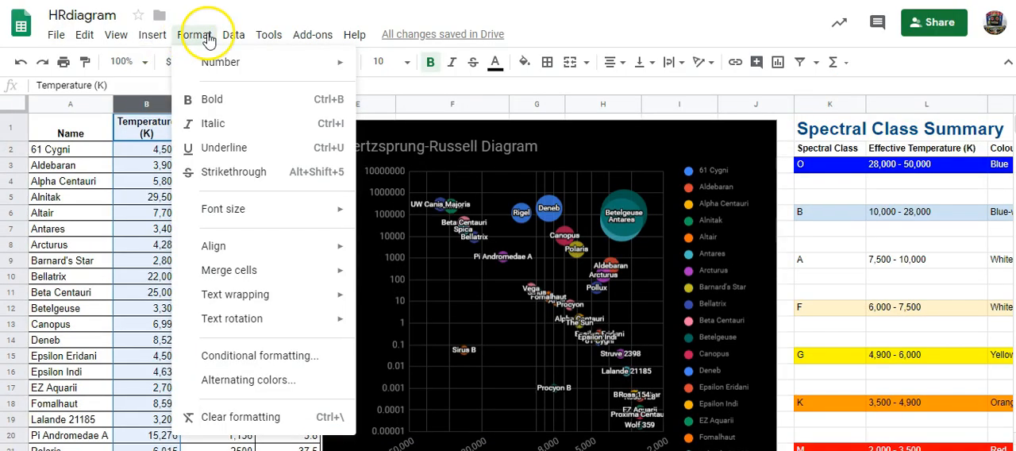
click(255, 355)
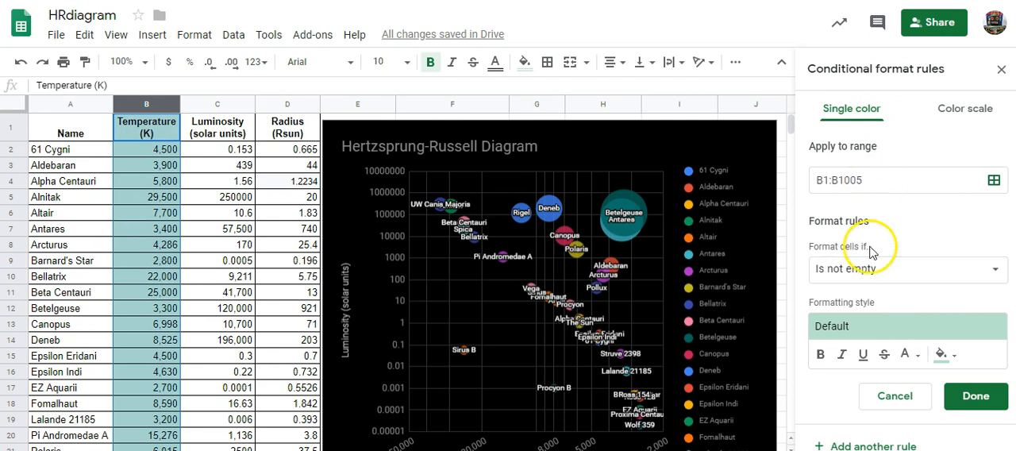
click(869, 271)
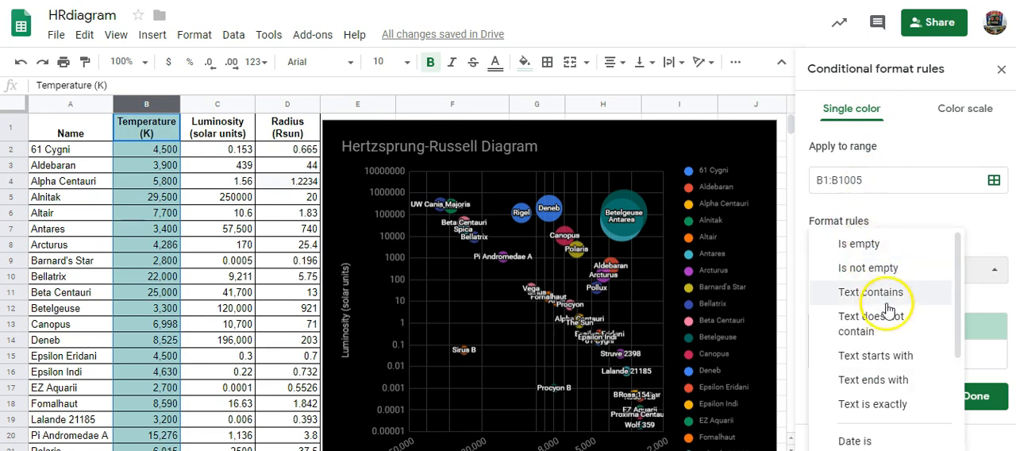
scroll(877, 318, down, 3)
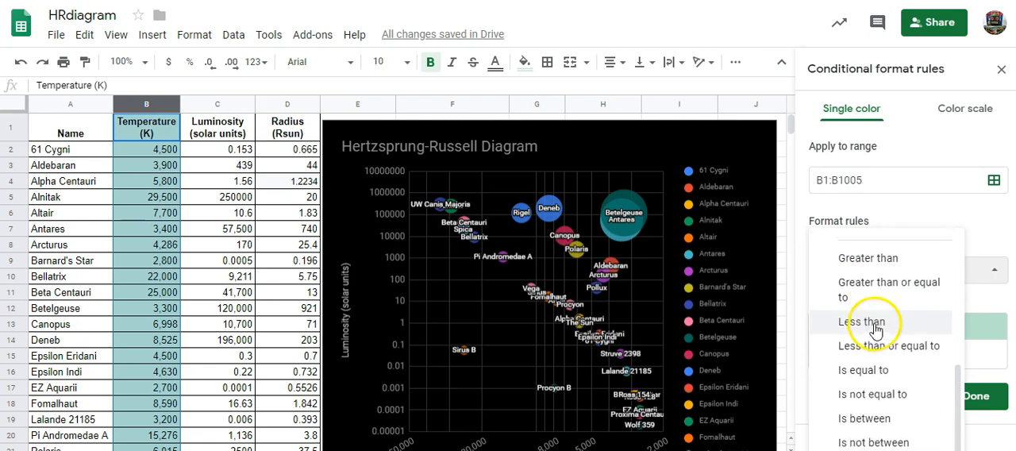
click(862, 416)
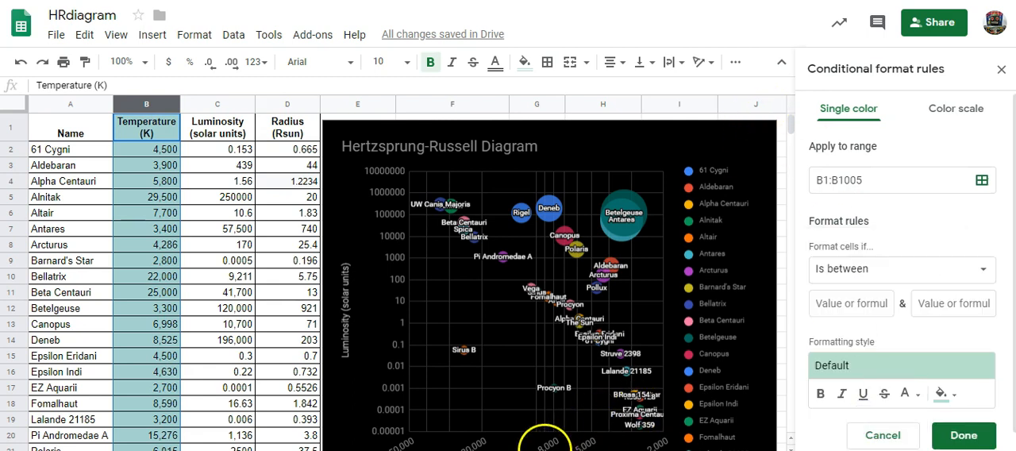
- Set the rule to colour temperatures between 28000 and 50000 with a blue fill and save it
scroll(396, 278, right, 8)
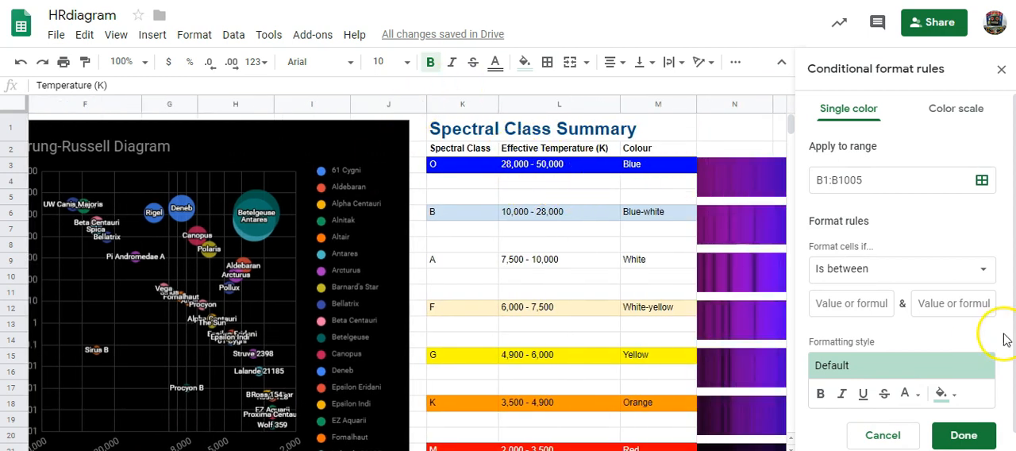
click(836, 306)
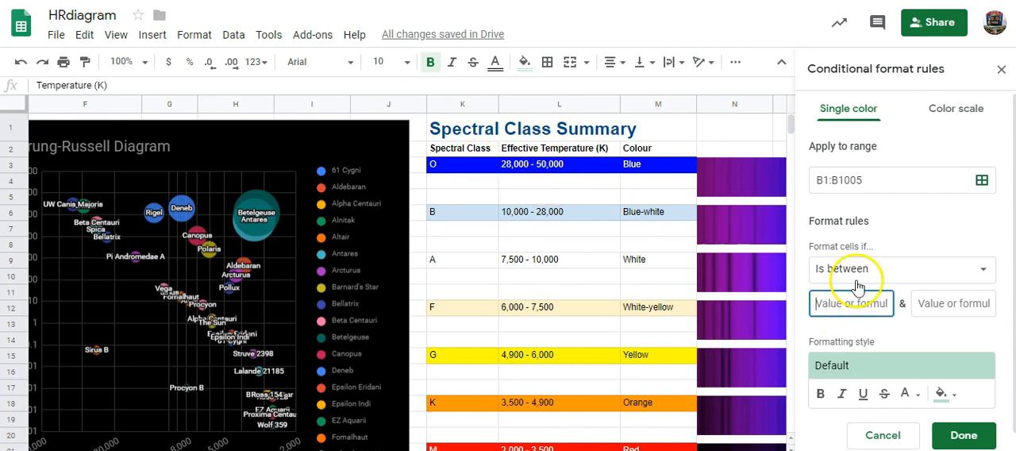
text(28)
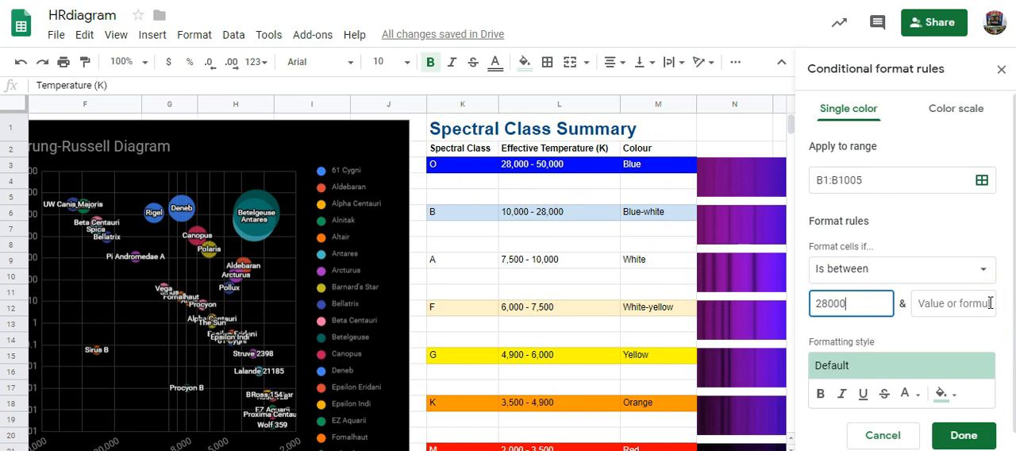
text(000)
click(934, 300)
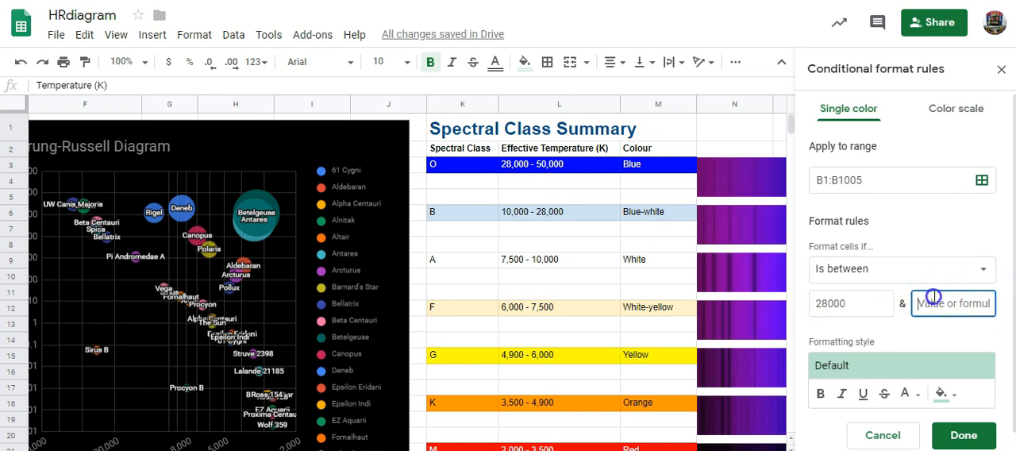
text(50,)
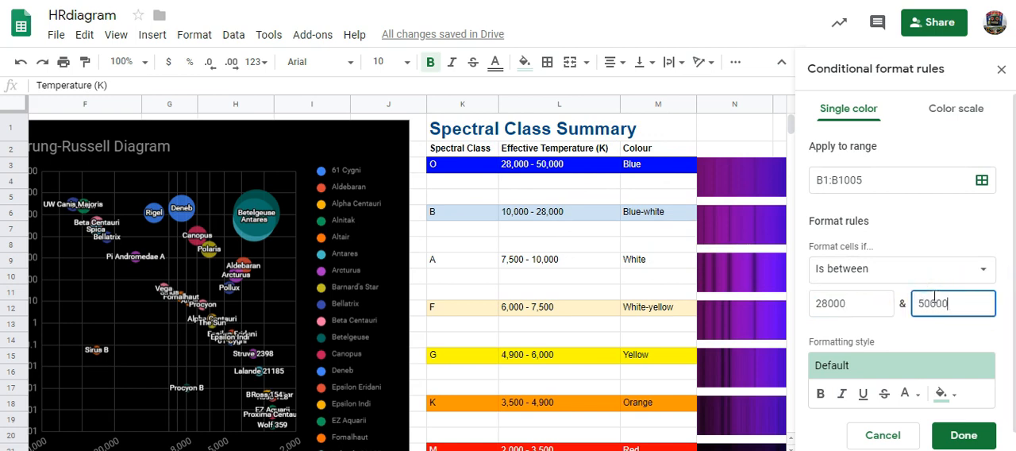
text(000)
click(941, 394)
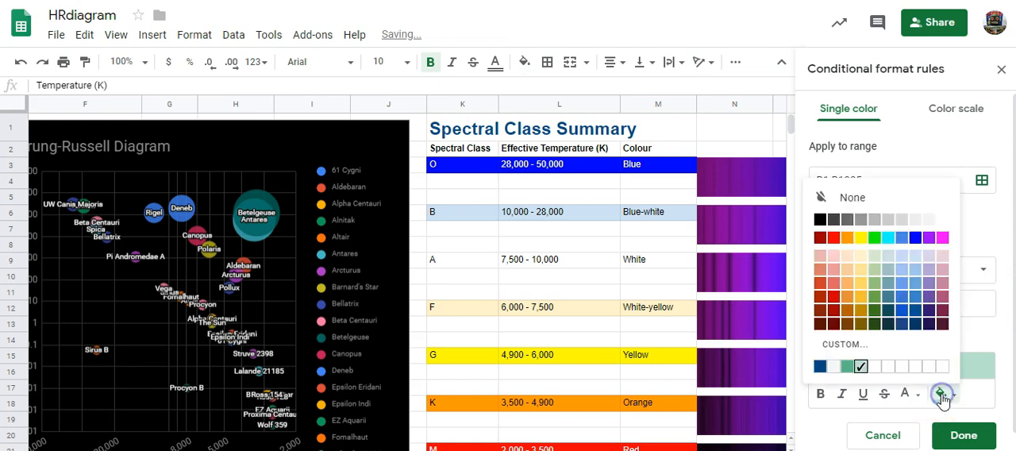
click(915, 238)
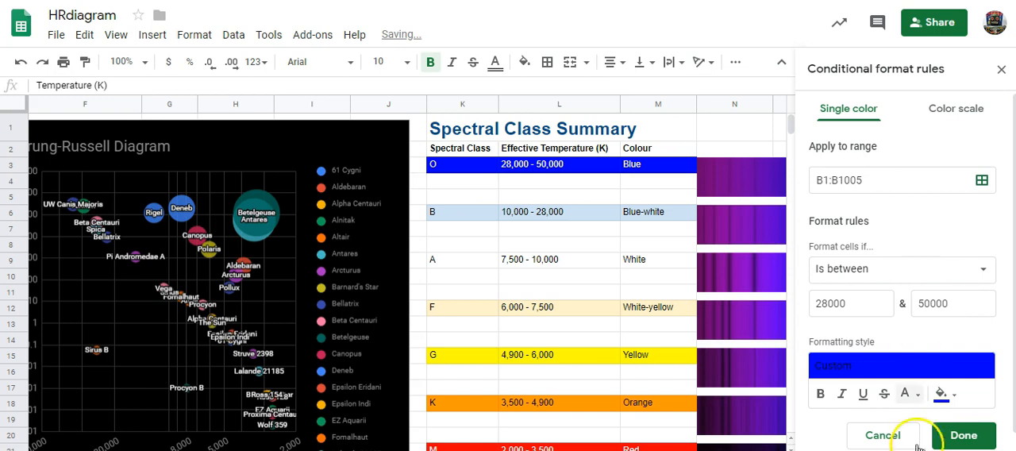
click(964, 437)
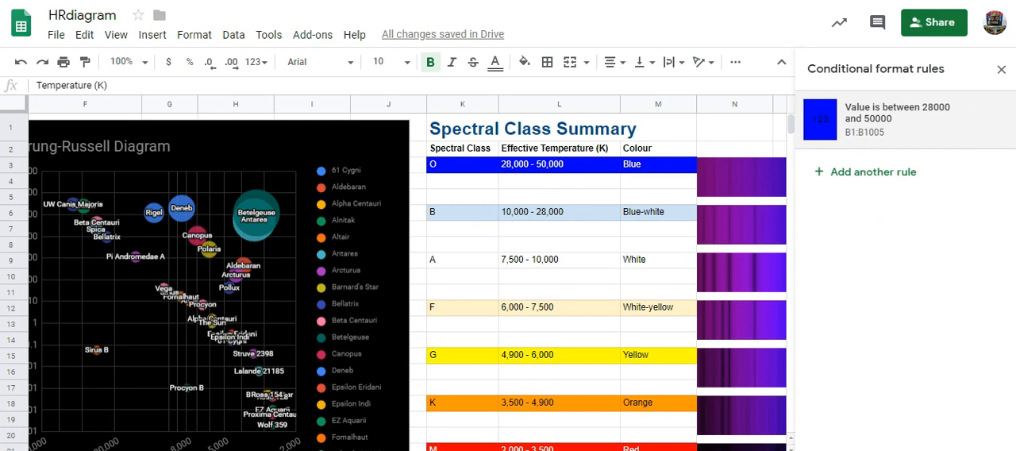
- Examine the colouring in the Temperature column and the temperature ranges in the Spectral Class Summary table
scroll(407, 278, left, 5)
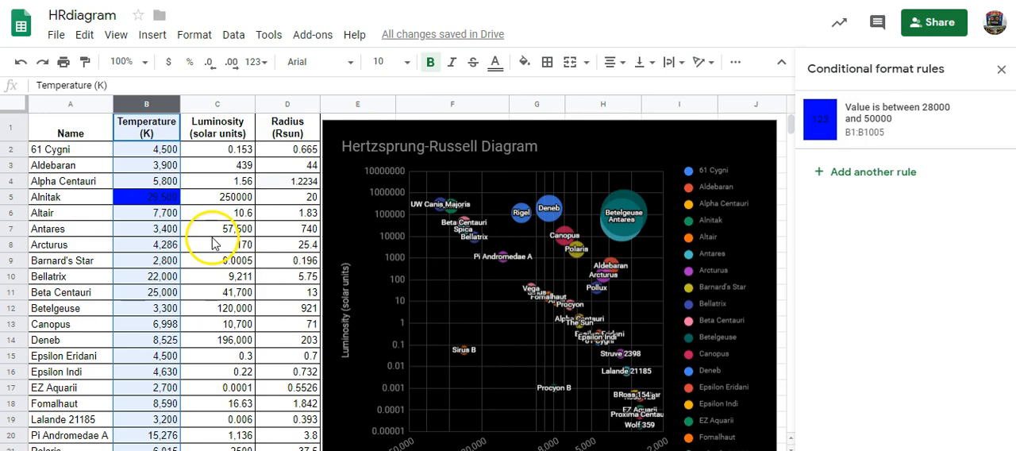
scroll(224, 242, down, 6)
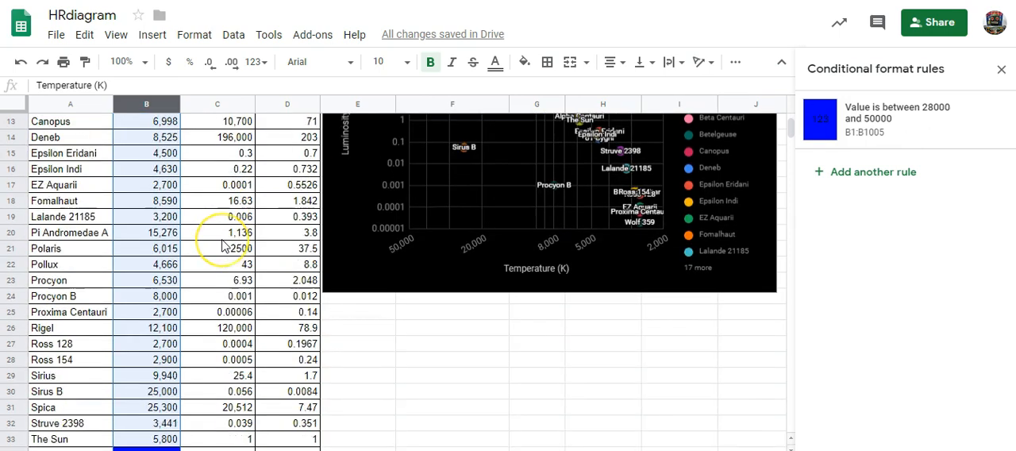
scroll(223, 252, up, 4)
scroll(225, 252, up, 2)
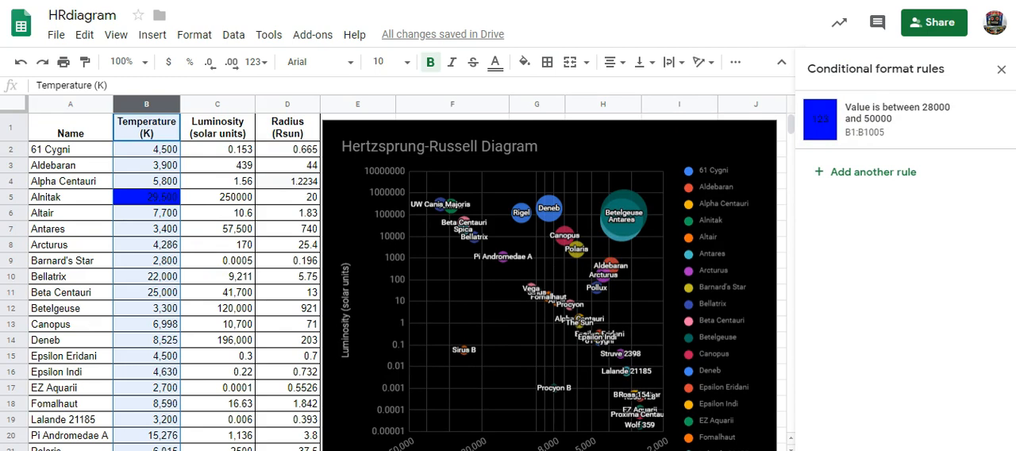
scroll(397, 278, right, 5)
scroll(397, 278, right, 2)
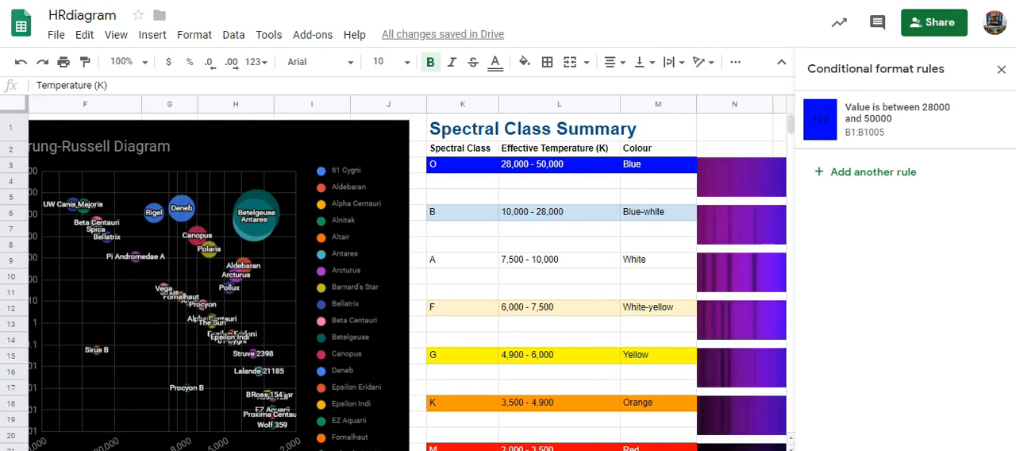
scroll(502, 238, down, 3)
scroll(511, 262, up, 3)
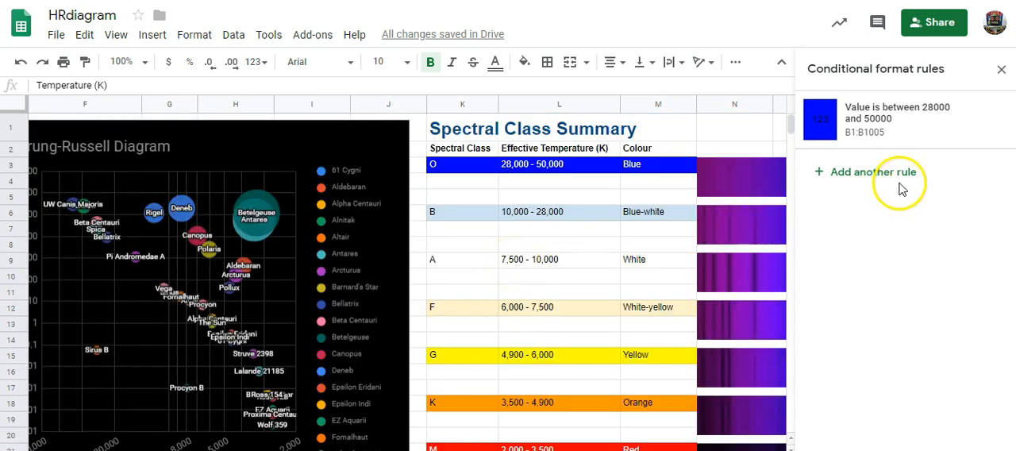
- Add a conditional formatting rule that fills temperatures between 10000 and 28000 with light blue
click(873, 173)
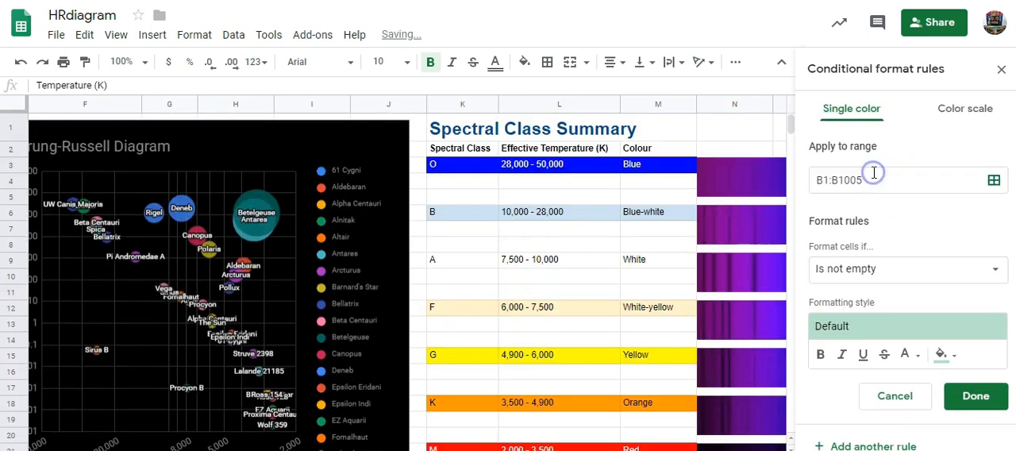
click(889, 272)
scroll(893, 357, down, 5)
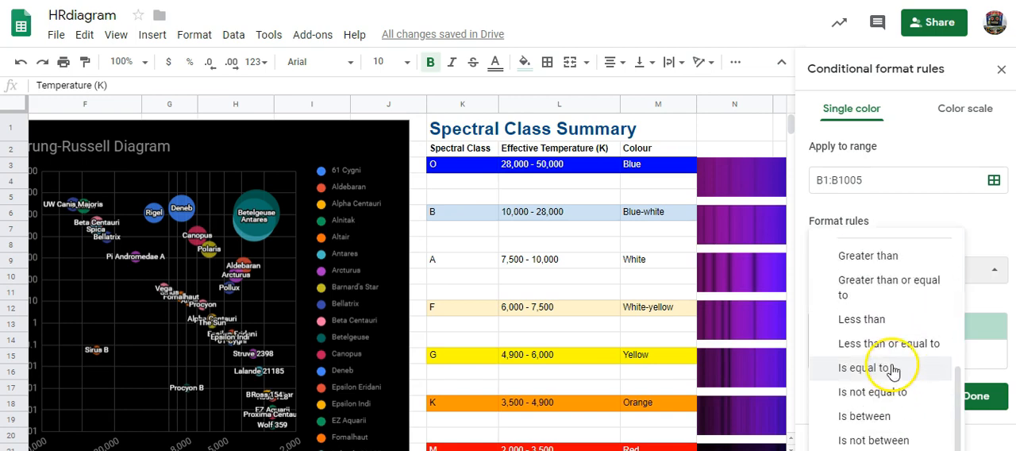
click(882, 414)
click(840, 306)
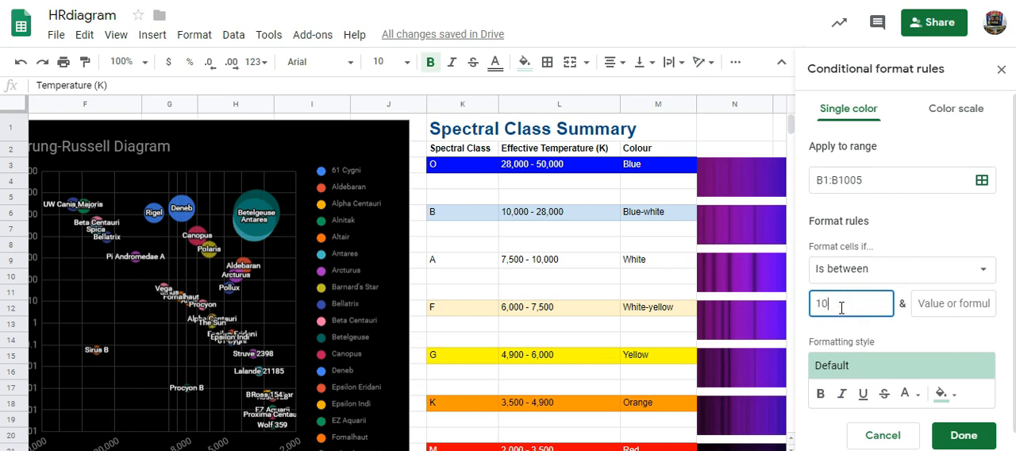
click(937, 308)
text(28000)
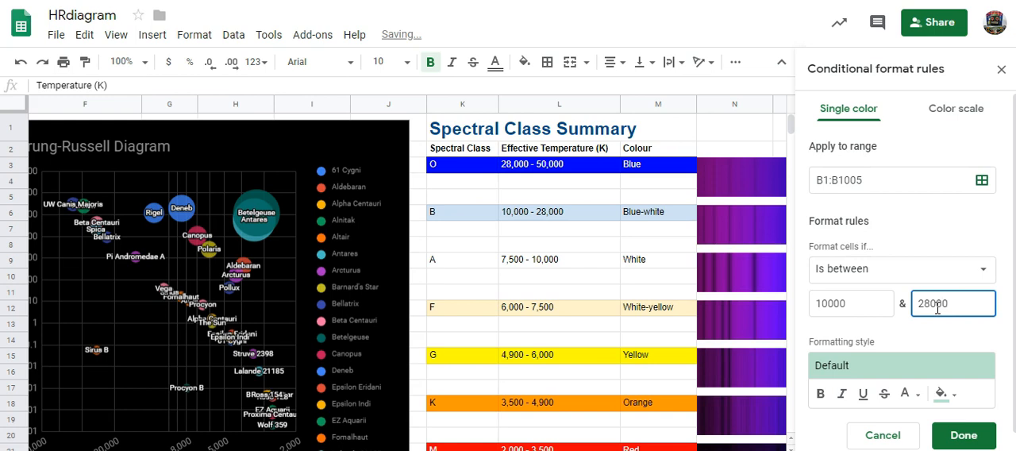
click(945, 397)
click(913, 268)
click(964, 437)
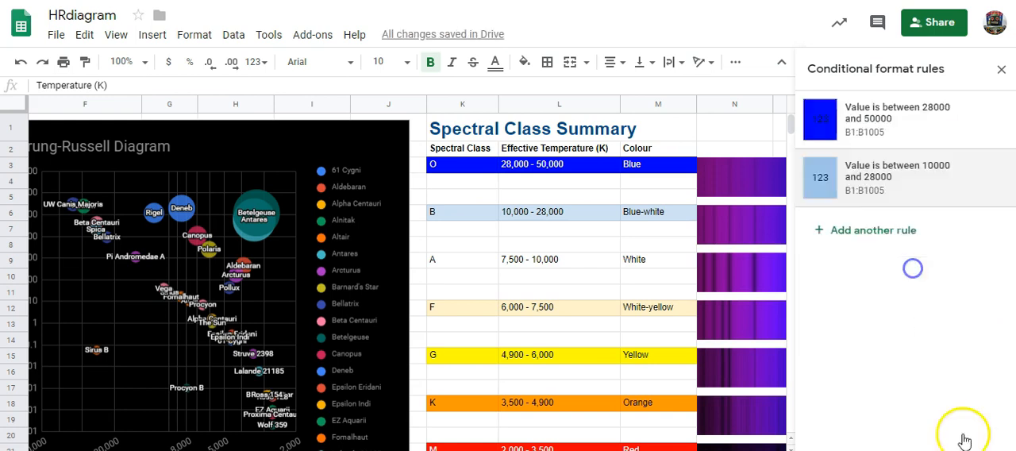
- Add a conditional formatting rule that fills temperatures between 7500 and 10000 with white
click(870, 230)
click(877, 264)
click(882, 416)
click(846, 304)
text(7500)
click(925, 304)
text(10000)
click(944, 394)
click(942, 221)
click(964, 435)
- Add a conditional formatting rule that fills temperatures between 6000 and 7500 with light yellow
click(859, 289)
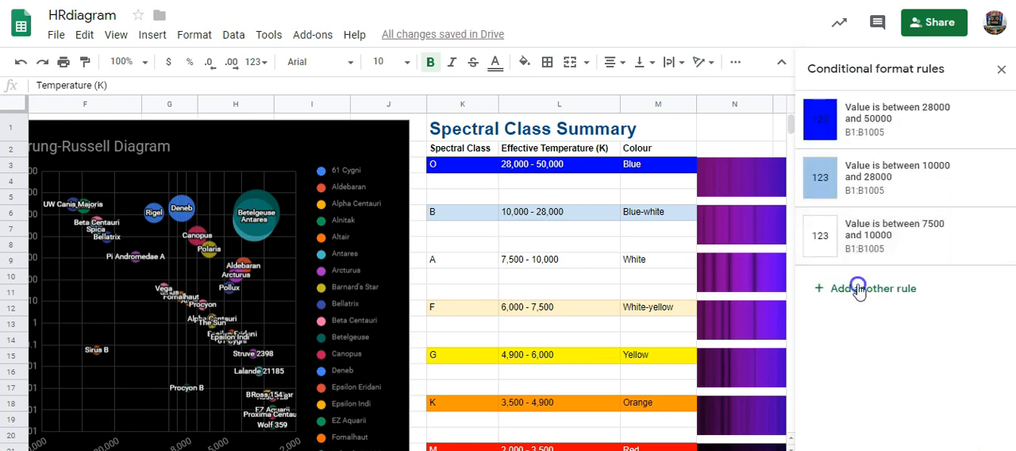
click(848, 304)
text(6000)
click(935, 303)
text(7500)
click(943, 391)
click(863, 272)
click(965, 437)
- Add a conditional formatting rule that fills temperatures between 4900 and 6000 with yellow
click(871, 347)
click(868, 417)
click(848, 304)
text(4900)
click(944, 304)
text(6000)
click(943, 393)
click(865, 233)
click(964, 436)
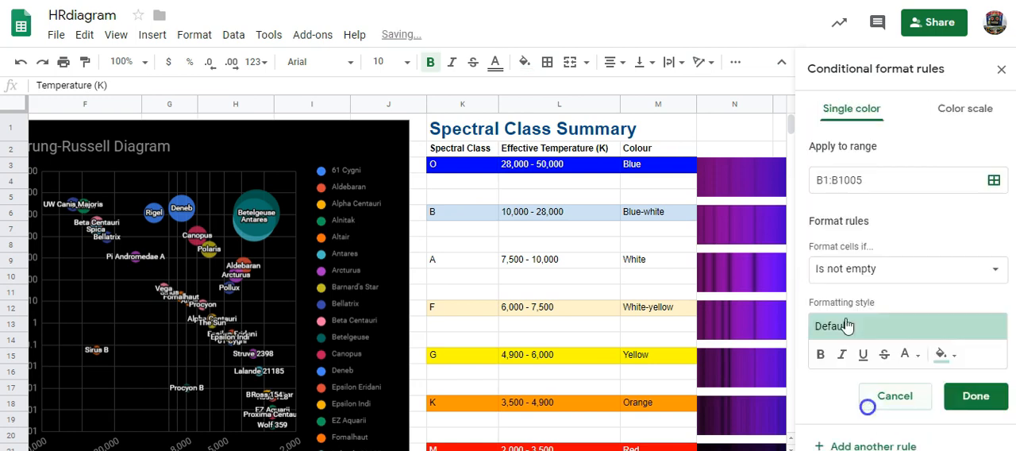
- Add a conditional formatting rule that fills temperatures between 3500 and 4900 with orange
click(848, 304)
text(3500)
click(944, 304)
text(4900)
click(943, 393)
click(846, 234)
click(963, 436)
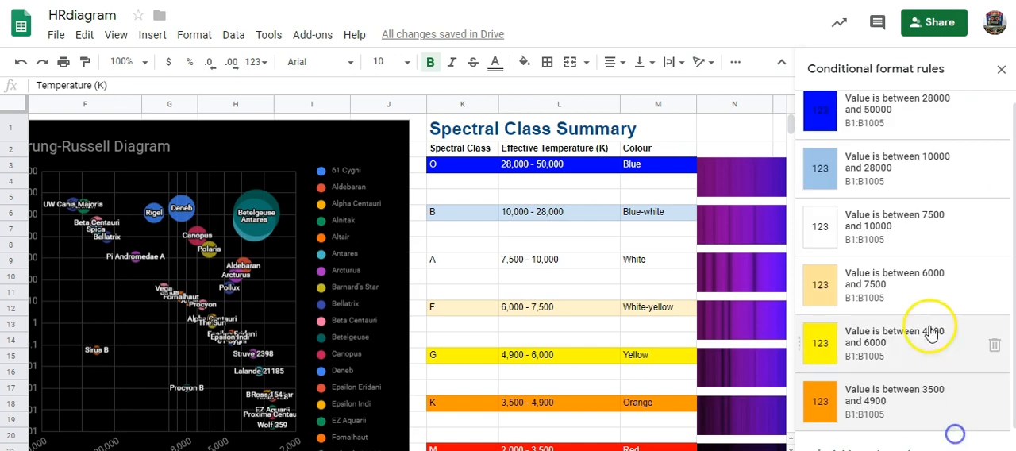
- Hide the menu header and add a conditional formatting rule for temperatures between 2000 and 3500
click(782, 62)
click(873, 415)
click(865, 254)
text(2000)
click(930, 254)
text(3500)
click(963, 386)
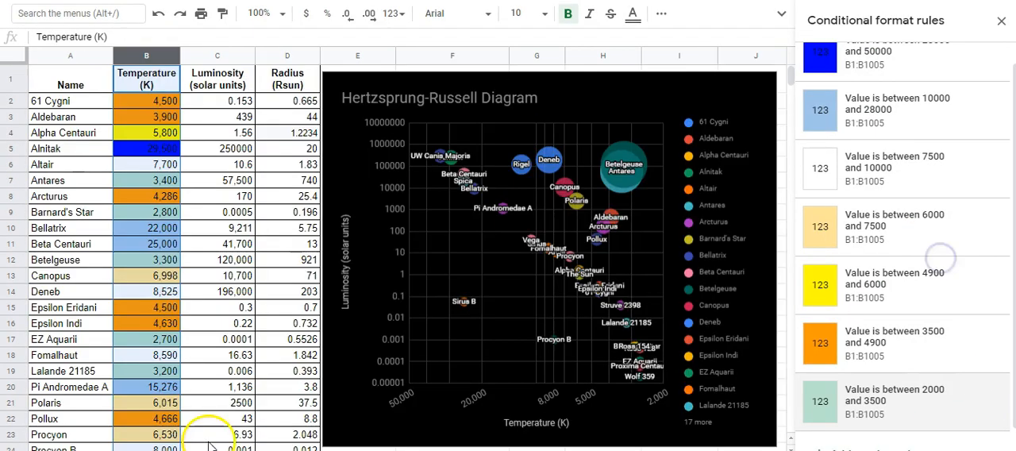
- Change the fill colour of the 2000 to 3500 temperature rule to red
click(929, 413)
click(943, 343)
click(836, 186)
click(972, 387)
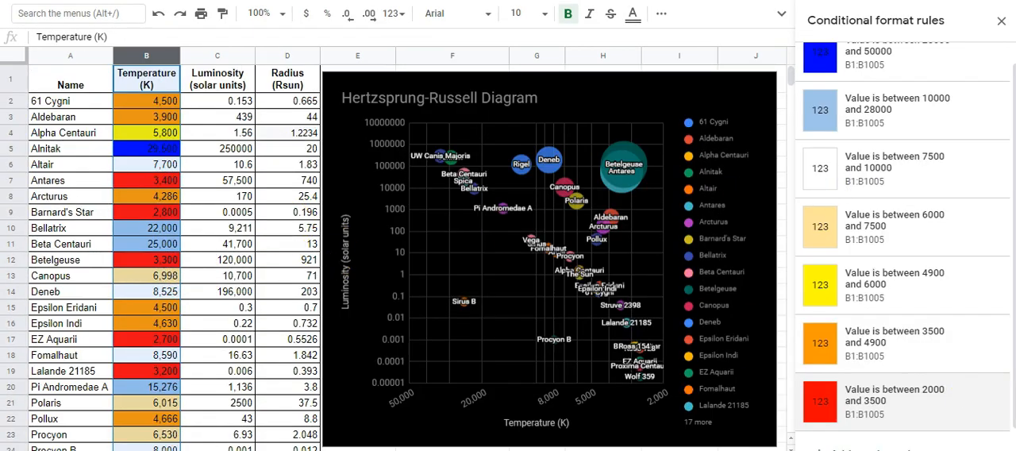
- Close the conditional format rules and open the Hertzsprung-Russell diagram for editing
scroll(873, 119, up, 1)
click(1001, 22)
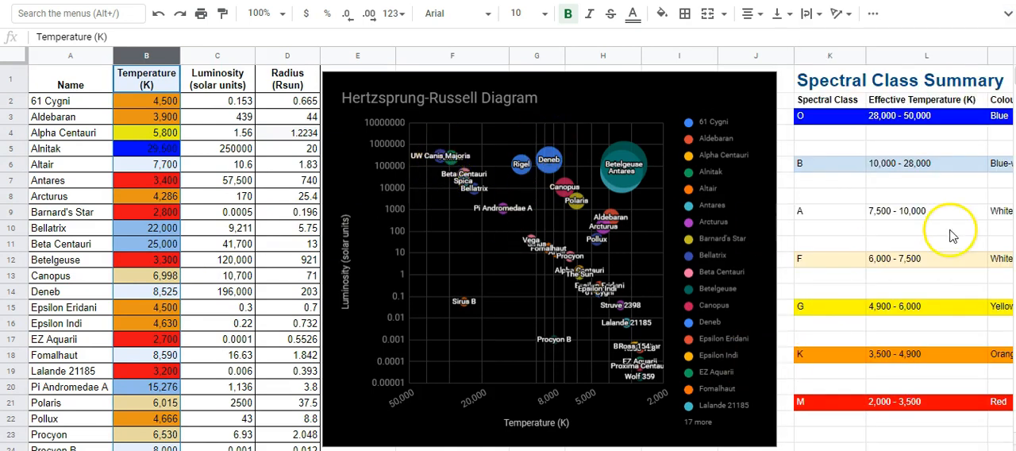
click(582, 80)
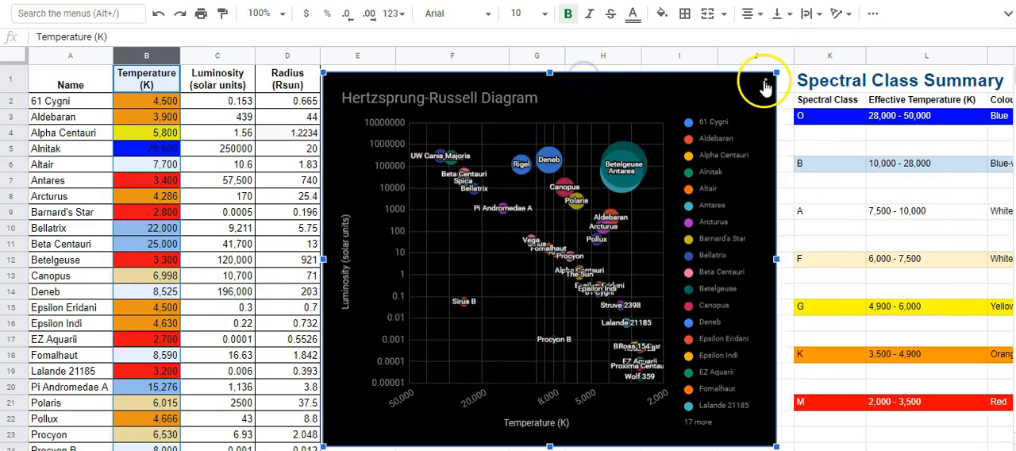
click(765, 84)
click(684, 103)
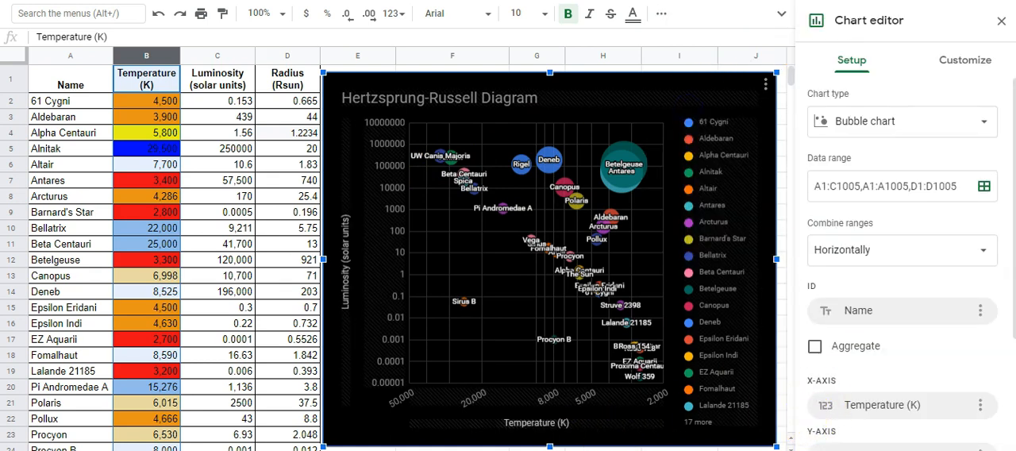
scroll(397, 238, right, 2)
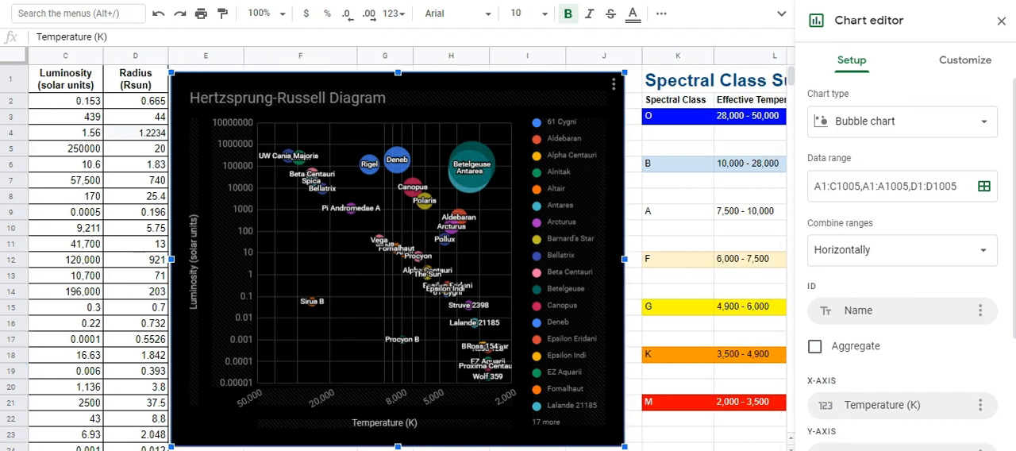
scroll(397, 238, right, 1)
scroll(396, 238, left, 2)
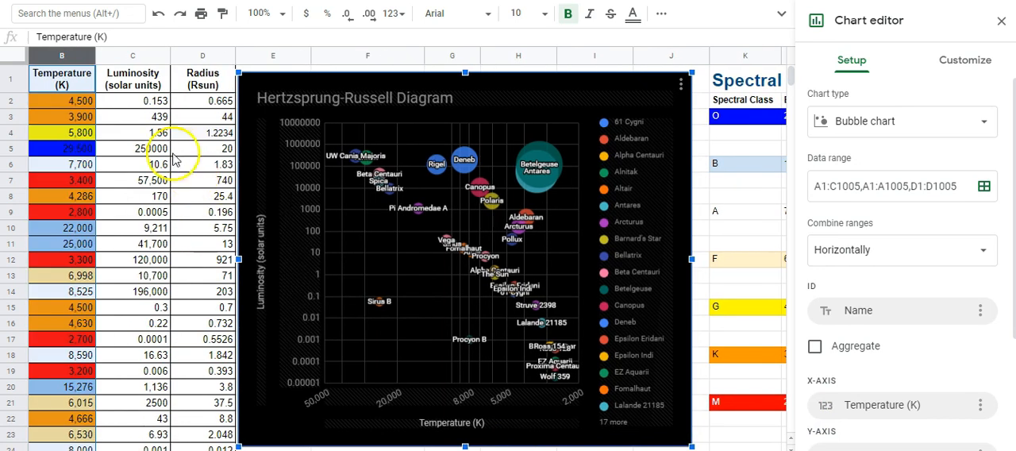
click(61, 182)
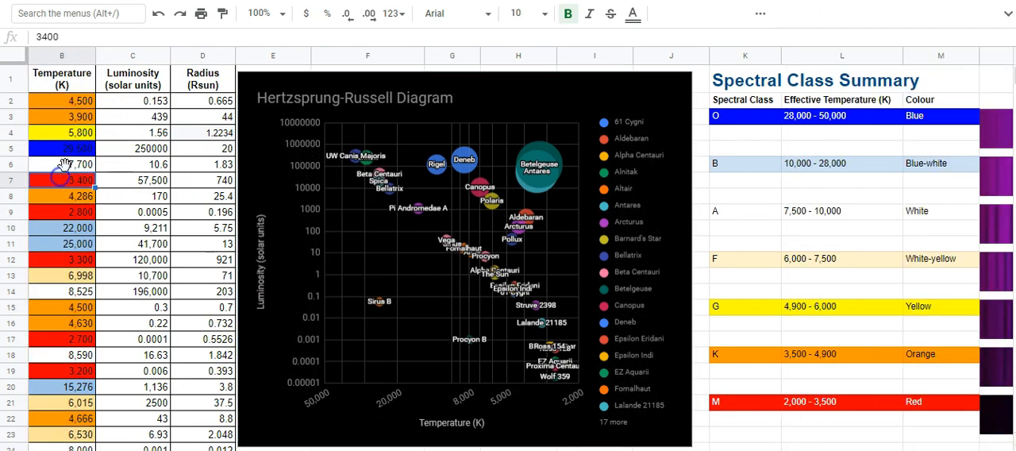
click(64, 101)
- Open the chart editor for the diagram and show its series customization options with the list of stars
click(611, 84)
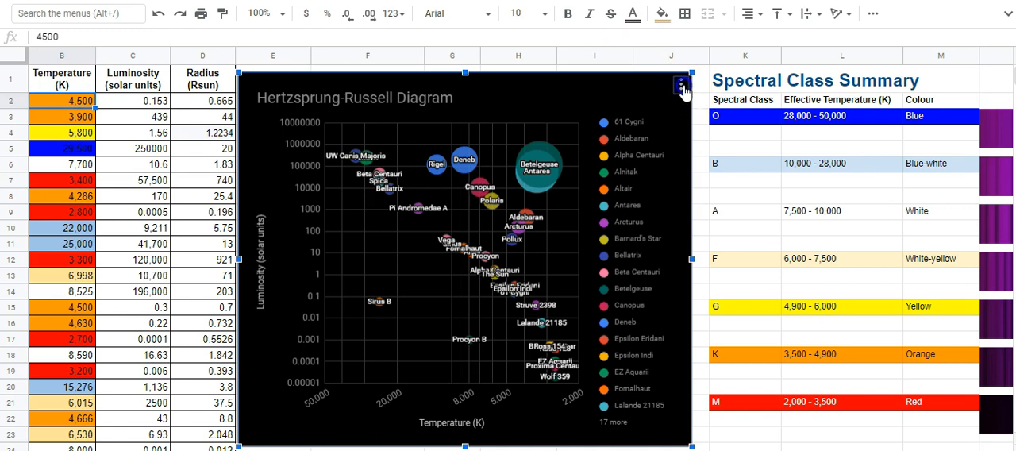
click(684, 88)
click(587, 106)
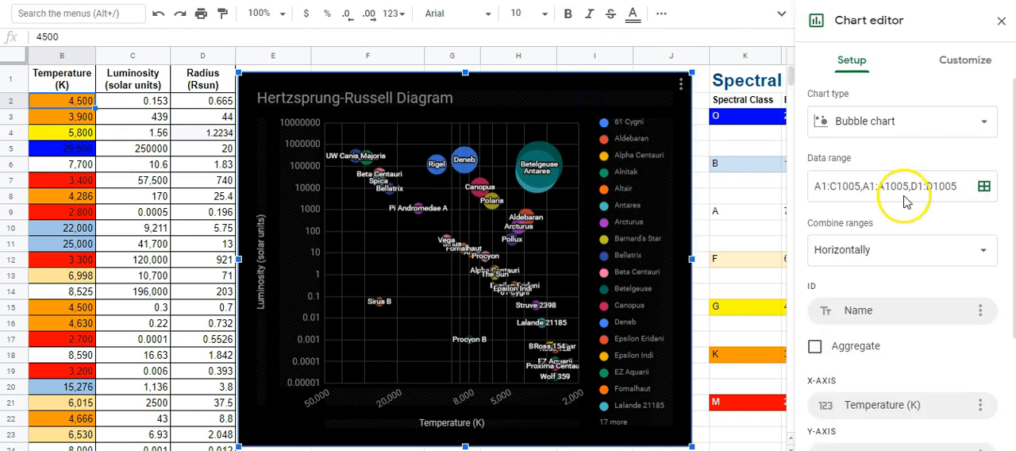
click(955, 64)
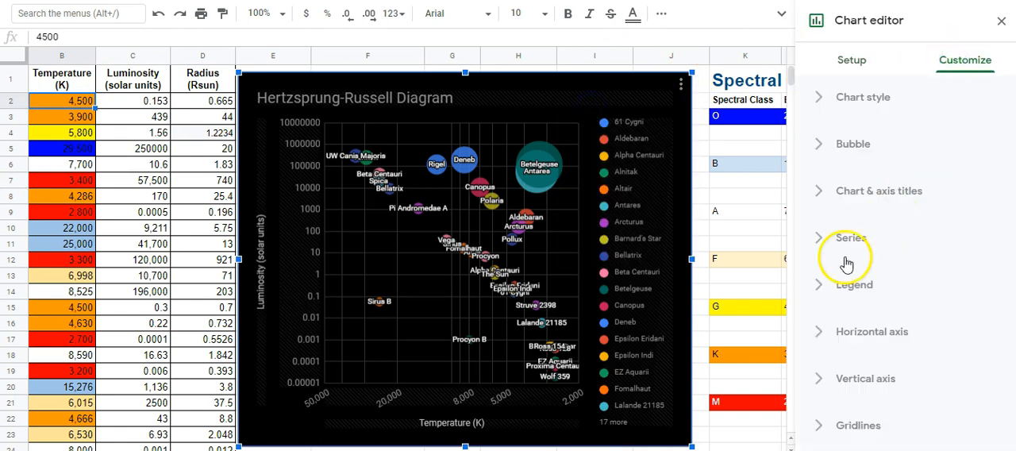
click(856, 246)
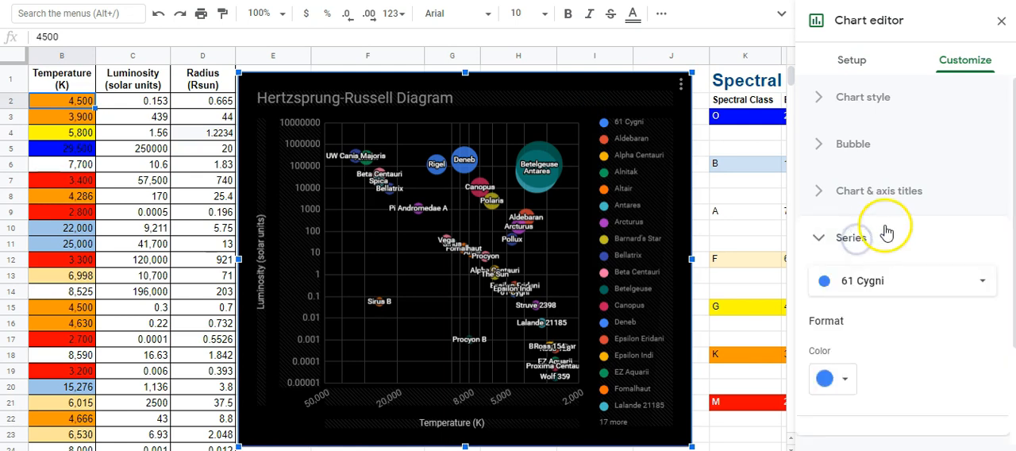
click(983, 130)
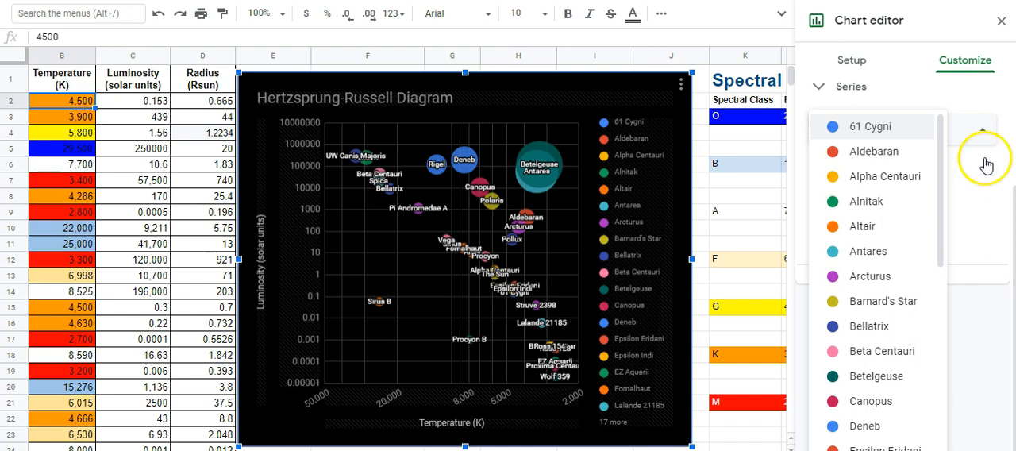
key(Escape)
- Set the colour of the 61 Cygni and Aldebaran series to orange
scroll(407, 258, left, 1)
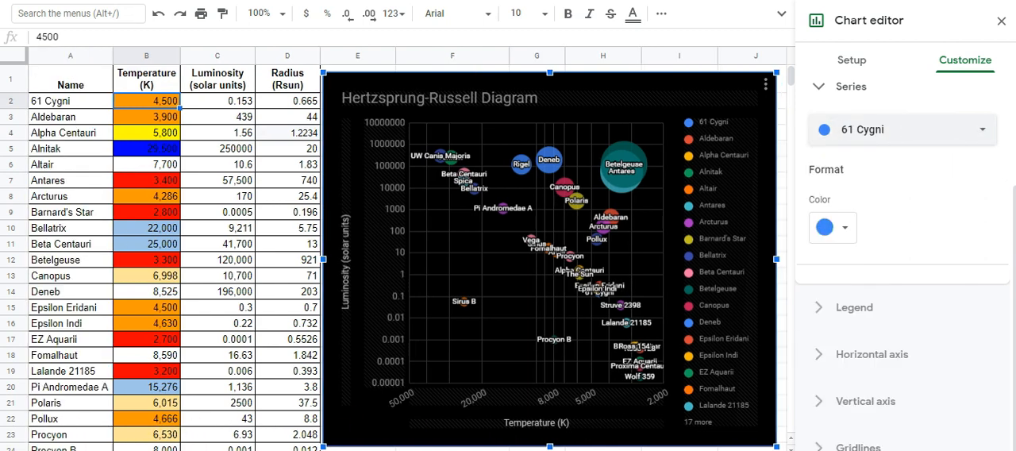
click(945, 131)
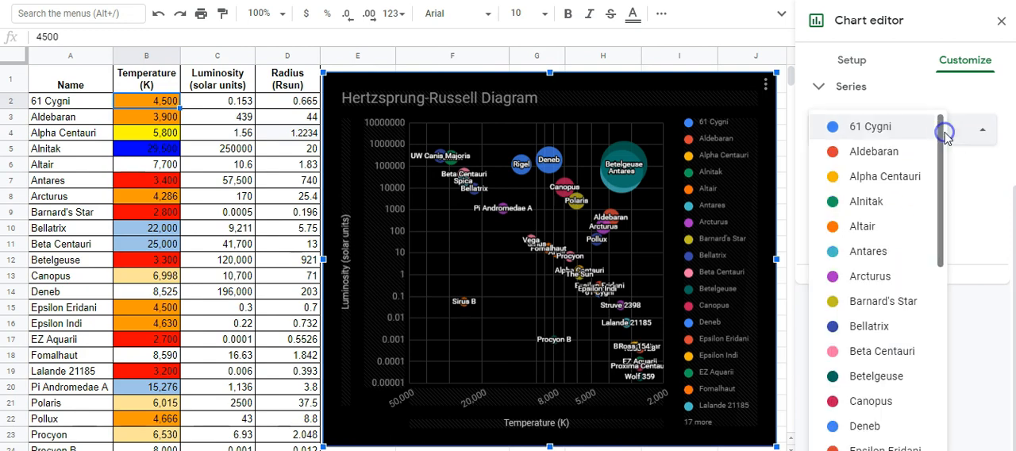
click(876, 131)
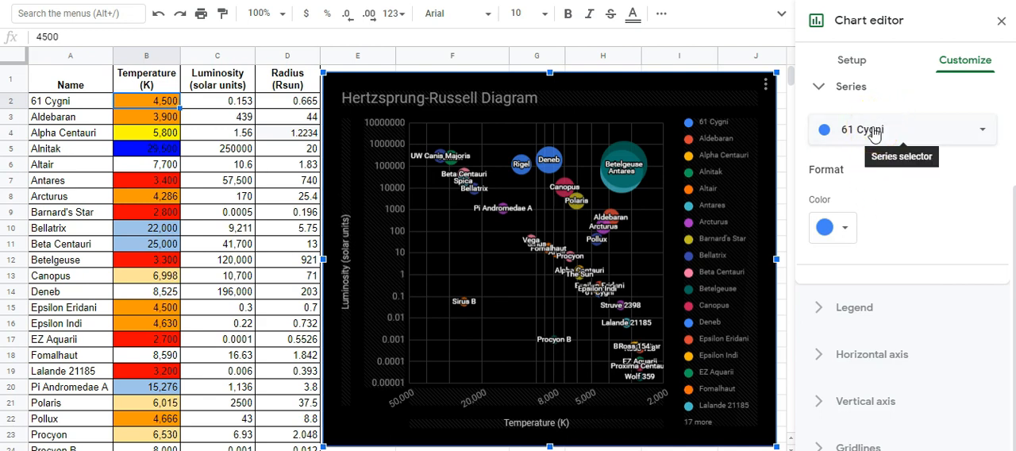
click(835, 230)
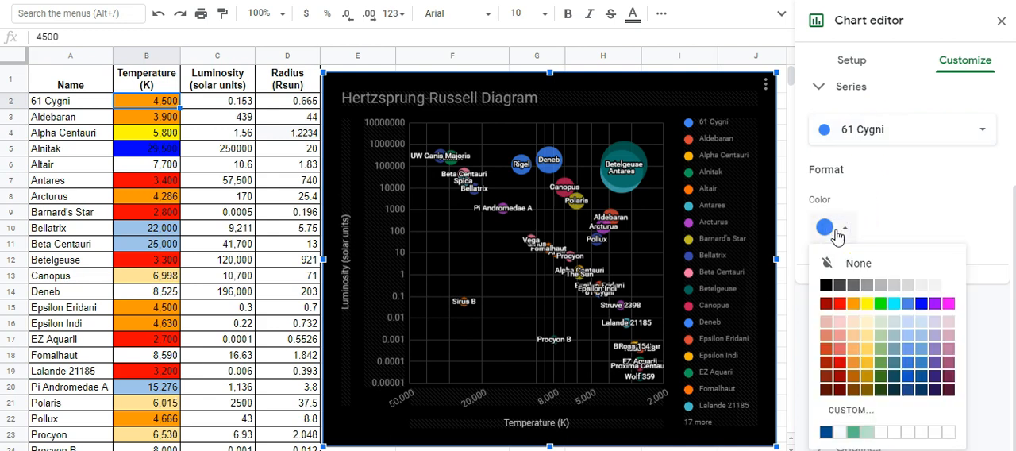
click(853, 303)
click(883, 134)
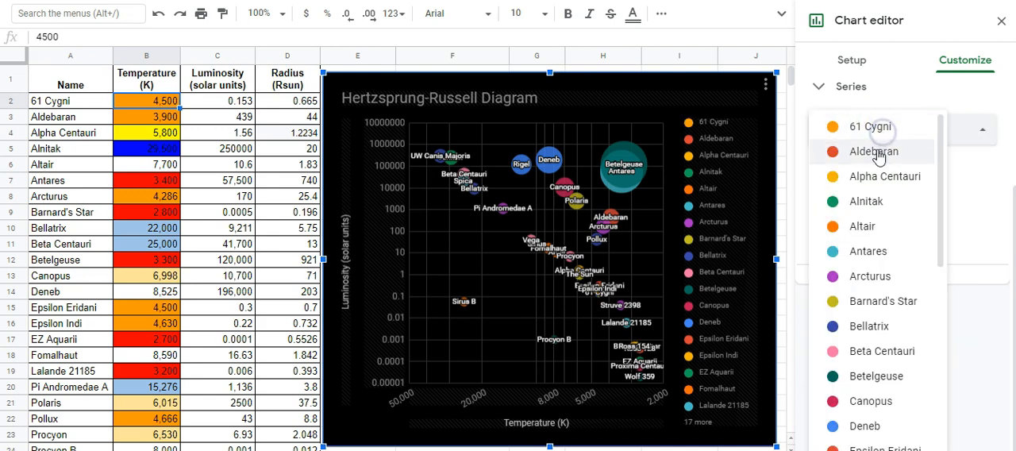
click(877, 152)
click(827, 227)
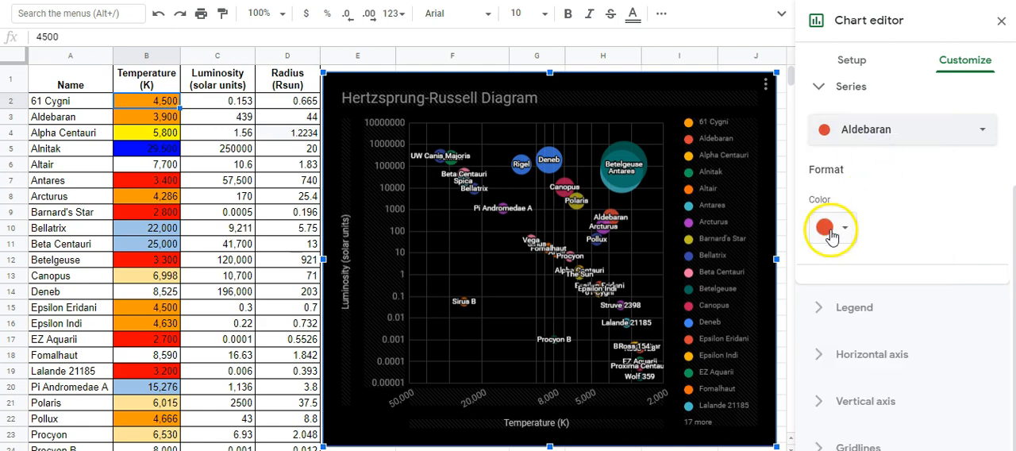
click(852, 306)
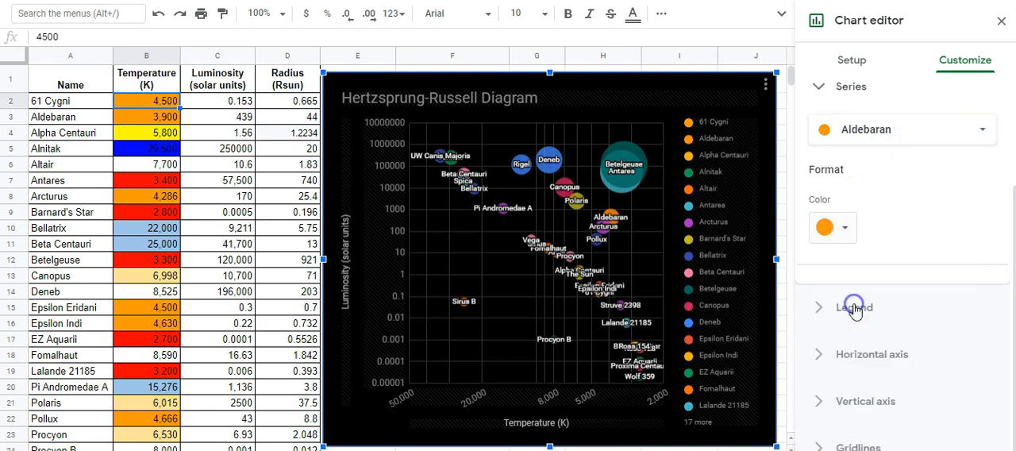
- Set the Alpha Centauri series colour to yellow and the Alnitak series colour to blue
click(155, 125)
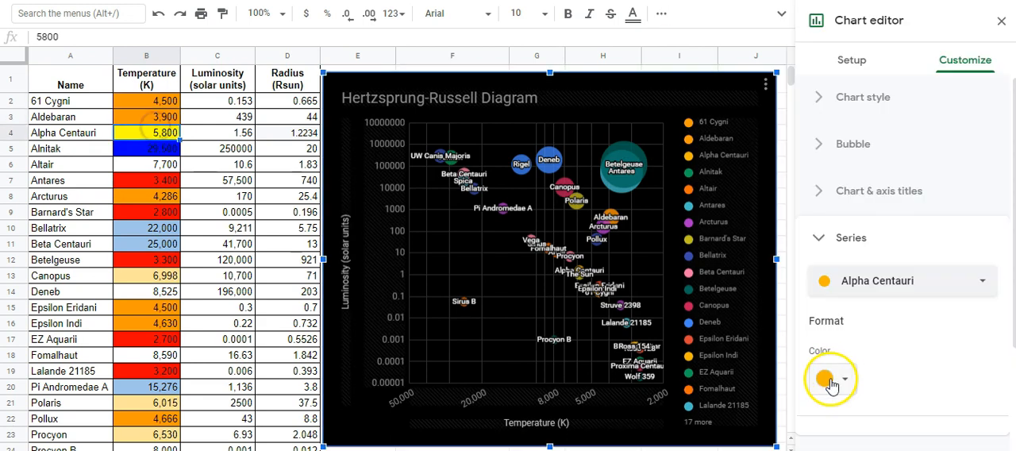
click(827, 378)
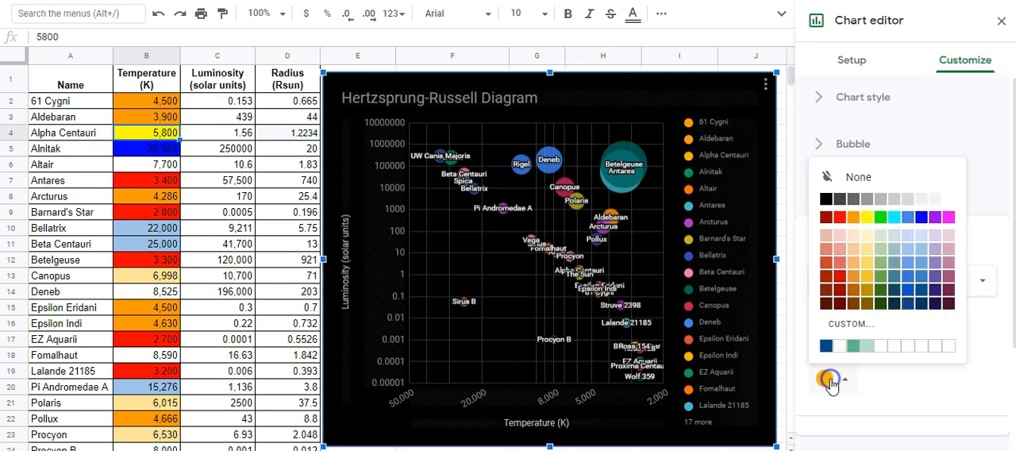
click(867, 217)
click(893, 279)
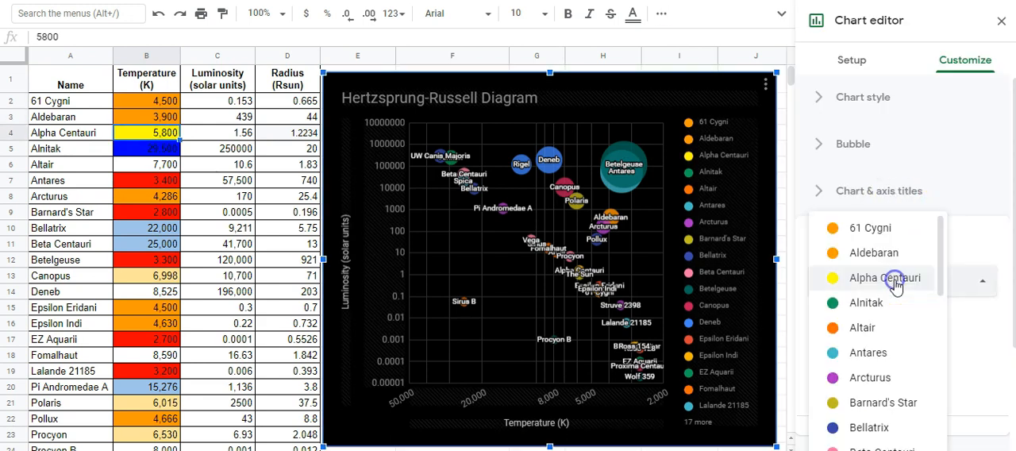
click(871, 304)
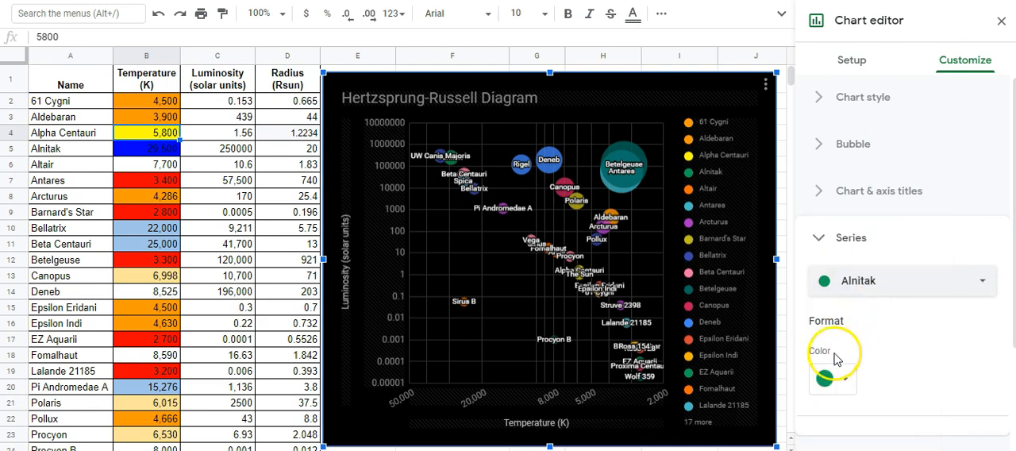
click(833, 380)
click(923, 218)
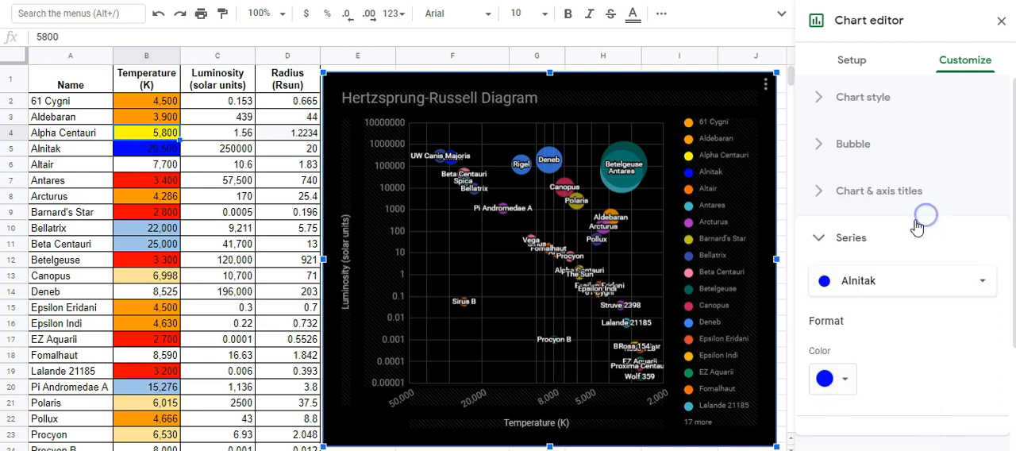
- Set the Altair series colour to white and the Antares series colour to red
click(865, 285)
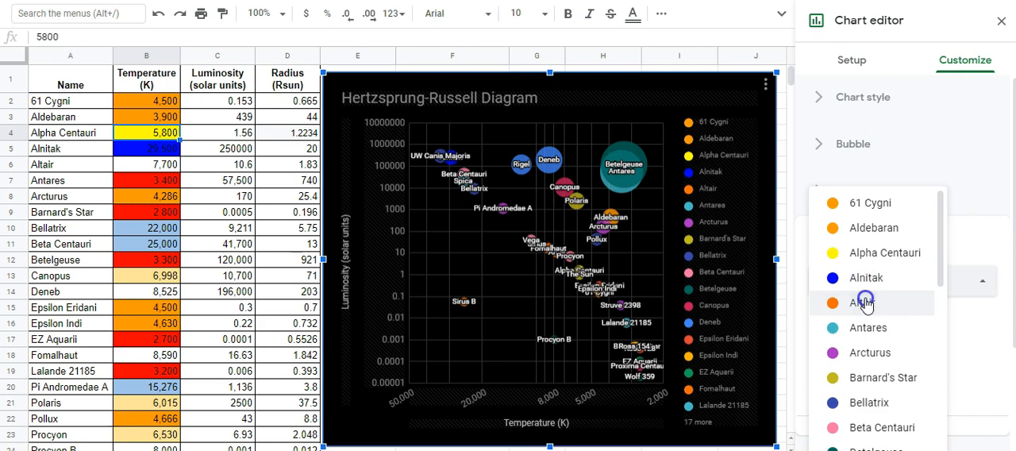
click(865, 300)
click(829, 377)
click(949, 203)
click(863, 282)
click(866, 302)
click(841, 219)
- Set the Arcturus series colour to orange and the Barnard's Star series colour to red
click(869, 287)
click(872, 305)
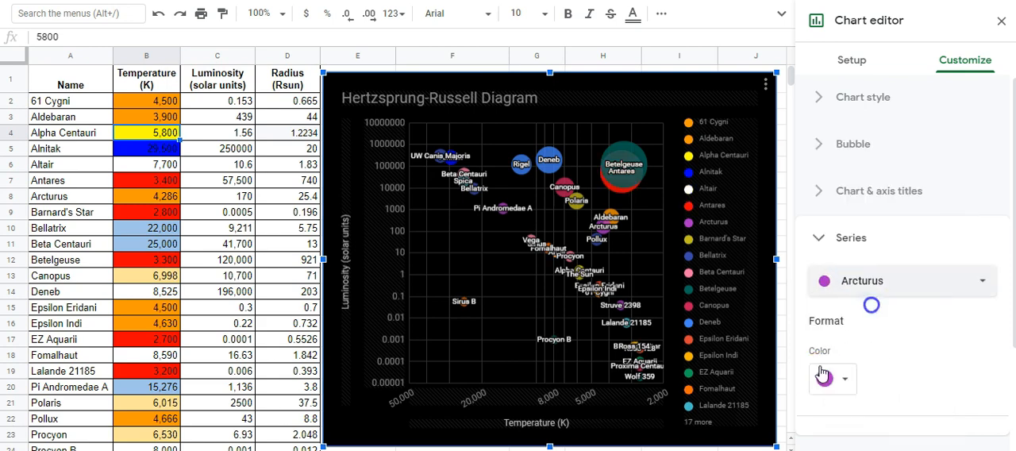
click(826, 377)
click(856, 219)
click(870, 284)
click(878, 305)
click(828, 378)
click(842, 219)
- Colour Bellatrix and Beta Centauri light blue, Betelgeuse and EZ Aquarii red, Canopus pale yellow, Deneb white, and Epsilon Eridani and Epsilon Indi orange
click(873, 288)
click(875, 302)
click(870, 284)
click(871, 301)
click(881, 286)
click(875, 303)
click(847, 377)
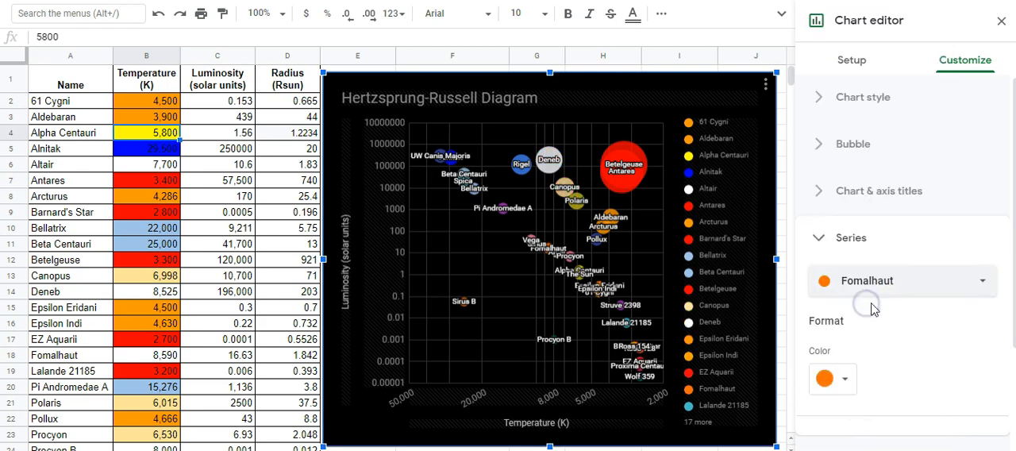
- Colour the Fomalhaut series white, Lalande 21185 red, Pi Andromedae A light blue, Polaris pale yellow and Pollux orange
click(855, 279)
scroll(861, 286, down, 2)
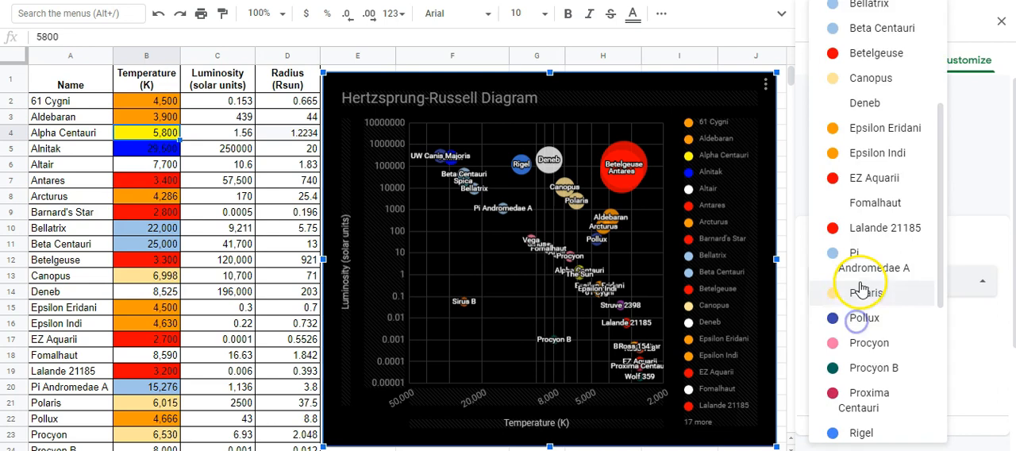
click(868, 317)
click(828, 378)
click(869, 252)
scroll(159, 365, down, 3)
- Colour the Procyon series pale yellow, Procyon B white, Proxima Centauri red and Rigel light blue
click(873, 278)
click(876, 321)
click(833, 378)
click(948, 200)
click(881, 287)
click(877, 313)
click(831, 379)
click(839, 217)
click(872, 283)
click(873, 337)
click(830, 378)
click(922, 249)
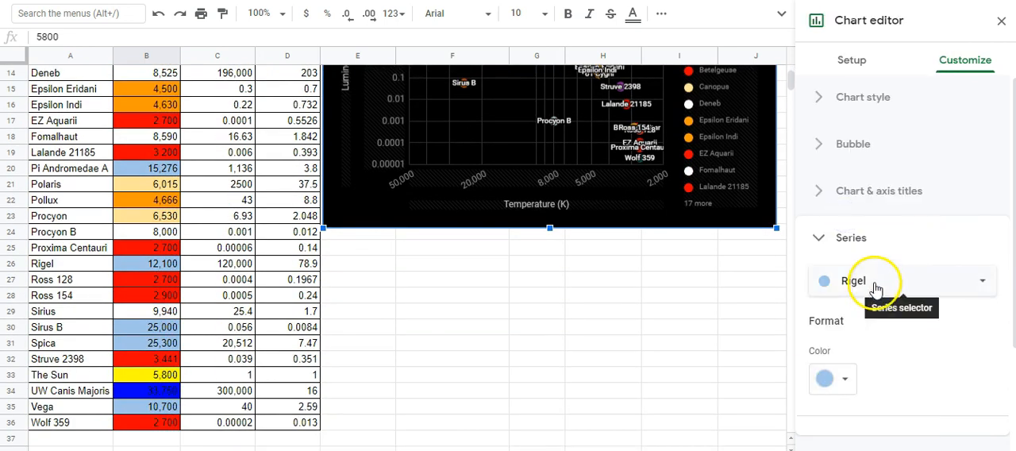
- Colour the Ross 128, Ross 154 and Struve 2398 series red, Sirius white, Sirus B and Spica light blue, and The Sun yellow
click(880, 287)
click(943, 199)
scroll(886, 227, down, 1)
click(830, 302)
click(919, 175)
click(875, 279)
click(917, 175)
- Colour the UW Canis Majoris series blue, Vega light blue and Wolf 359 red
click(873, 208)
click(872, 364)
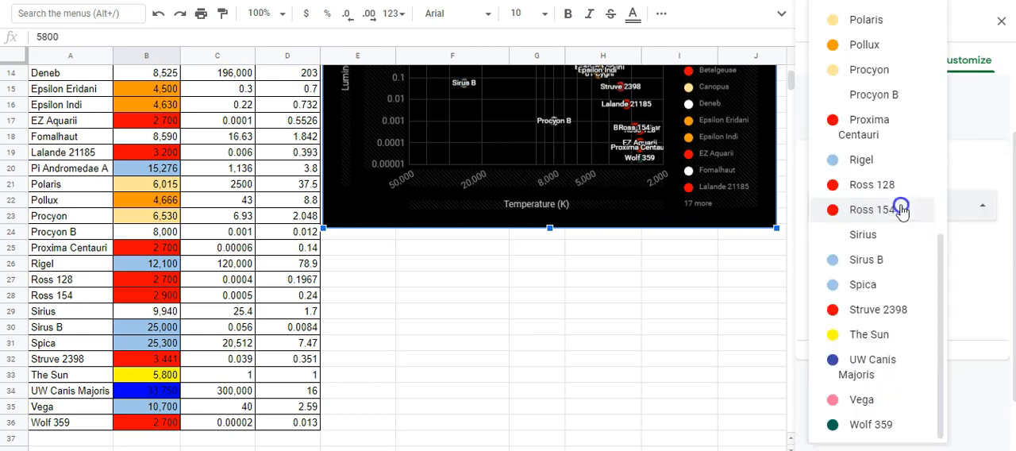
click(825, 302)
click(921, 173)
click(874, 206)
click(877, 384)
click(829, 302)
click(840, 143)
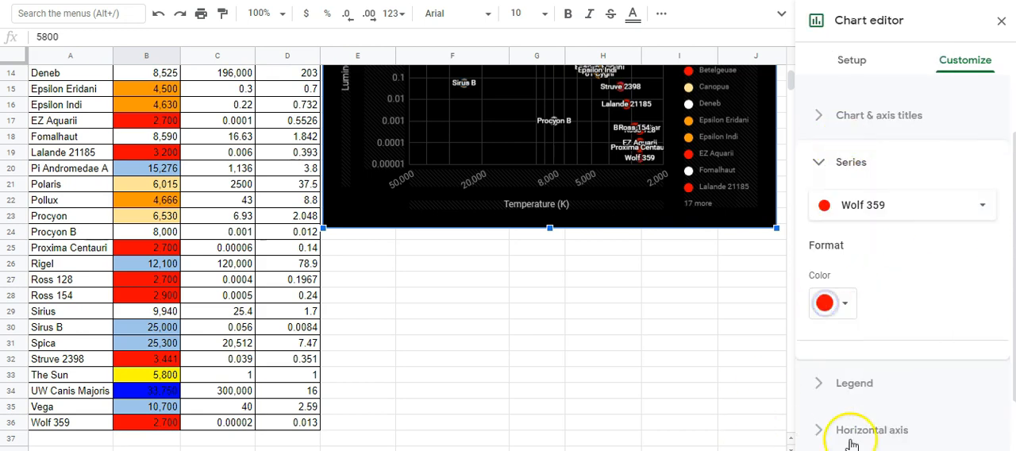
- Close the chart editor and stretch the chart's lower edge down to about row 31 to make it taller
click(1000, 22)
scroll(679, 283, up, 5)
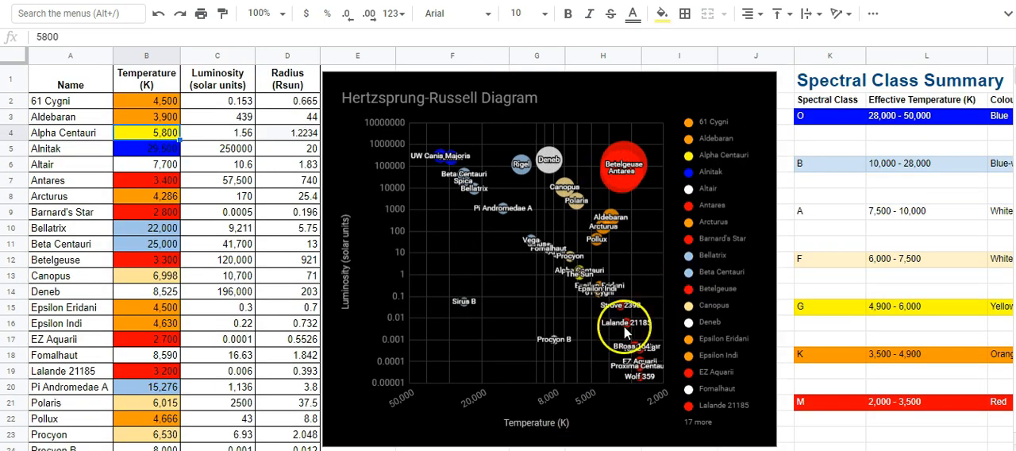
scroll(626, 236, down, 3)
click(602, 305)
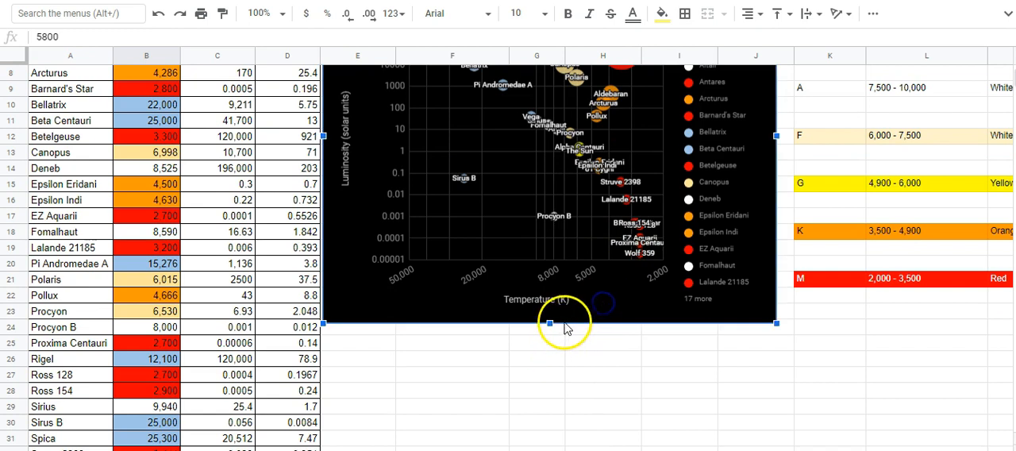
drag(551, 325, 551, 442)
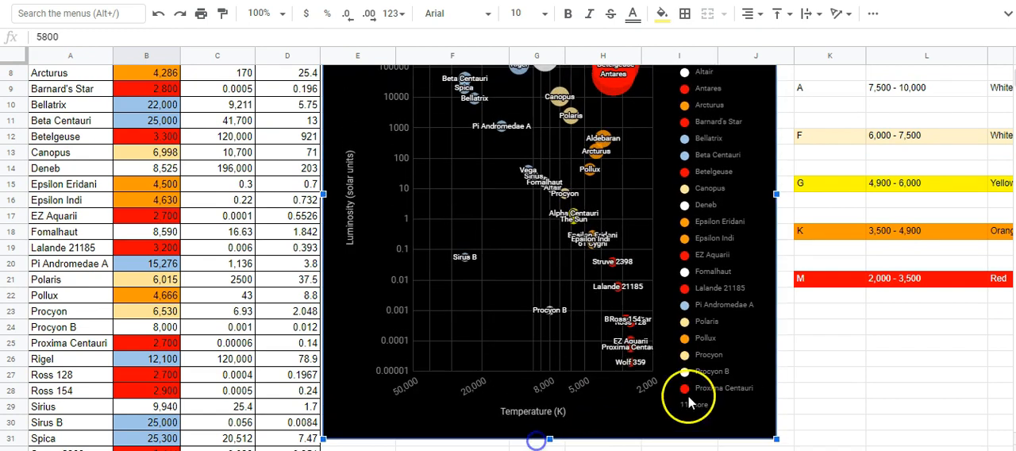
- Reopen the Hertzsprung-Russell chart's settings, set the legend position to None, and close the chart editor
scroll(819, 377, up, 3)
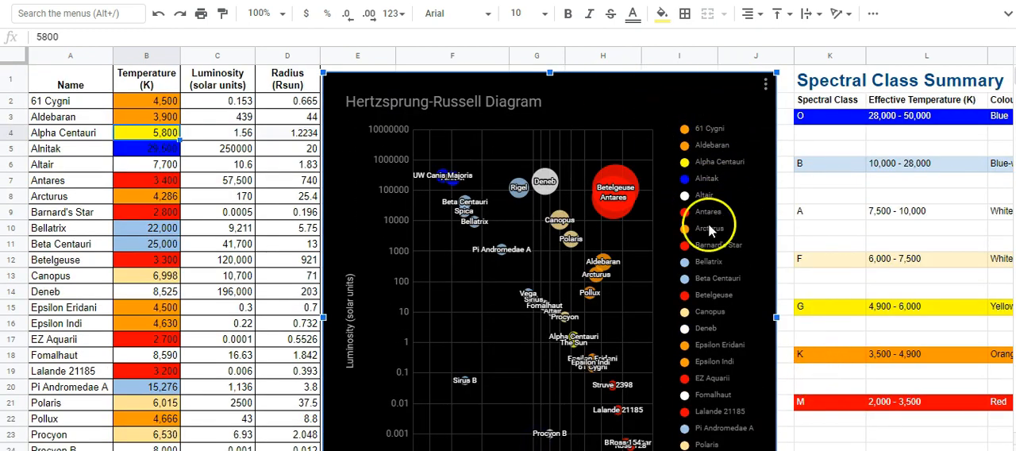
double_click(714, 83)
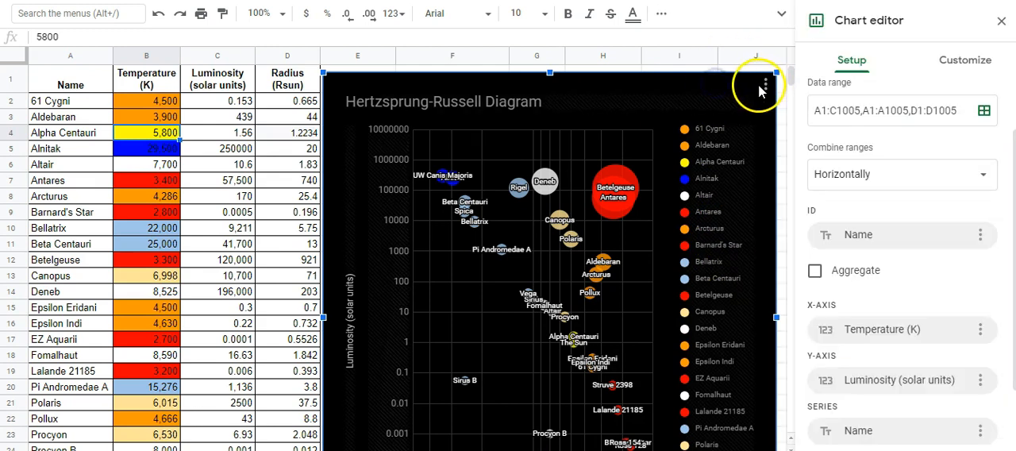
click(762, 86)
click(692, 103)
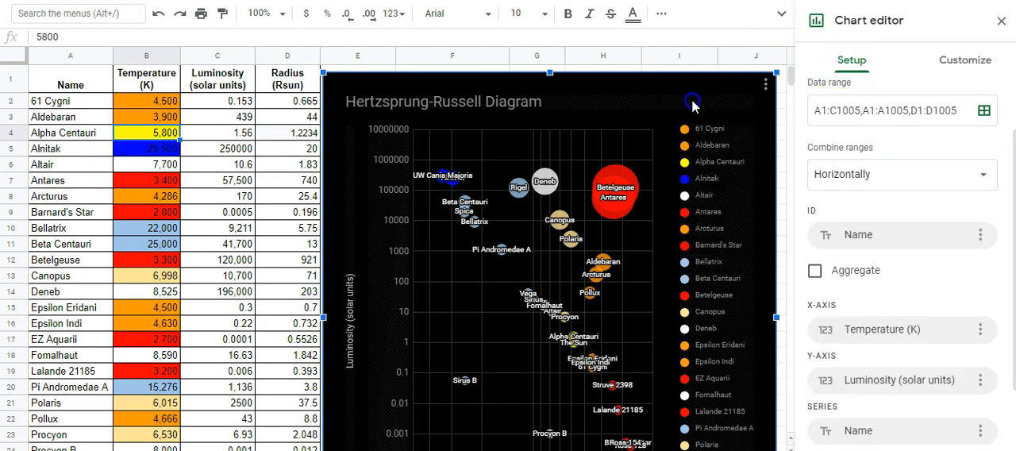
click(978, 61)
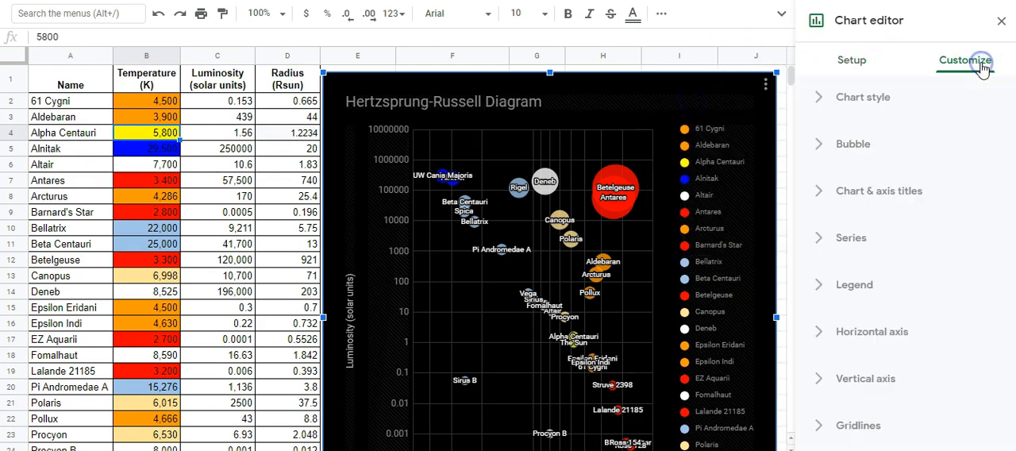
click(853, 285)
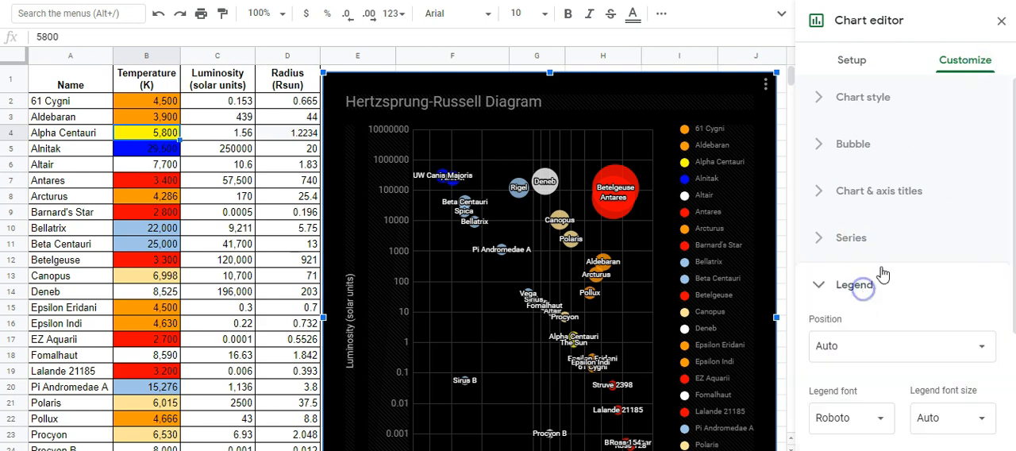
scroll(829, 238, down, 2)
click(845, 197)
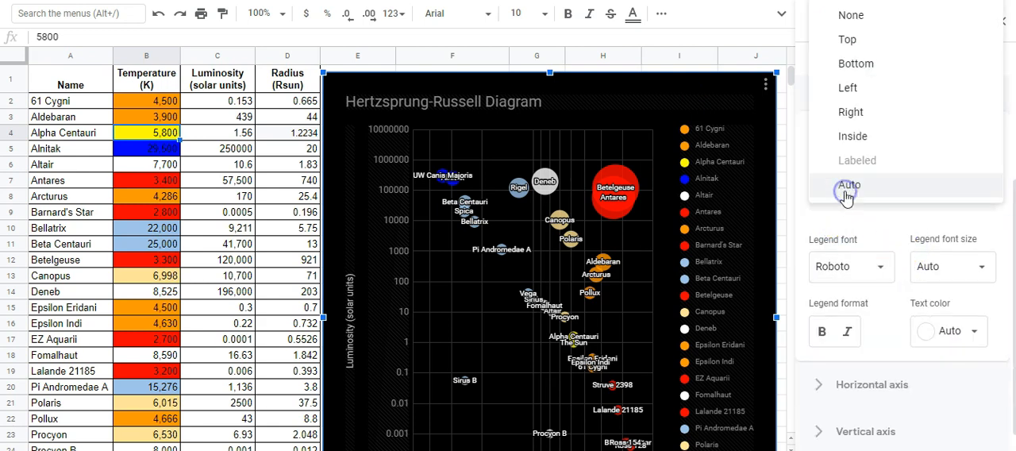
click(865, 16)
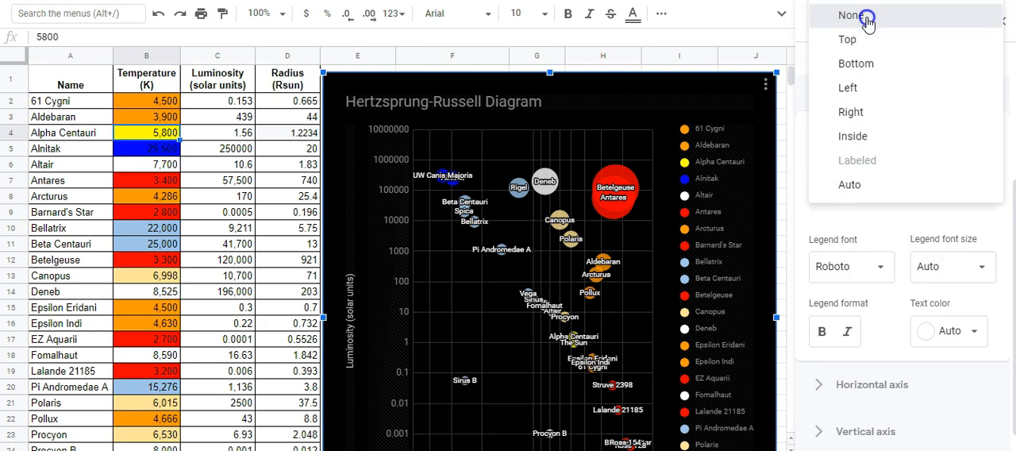
click(999, 24)
- Enlarge the chart by widening it slightly within column J and stretching its lower edge down to about row 34
scroll(848, 181, down, 3)
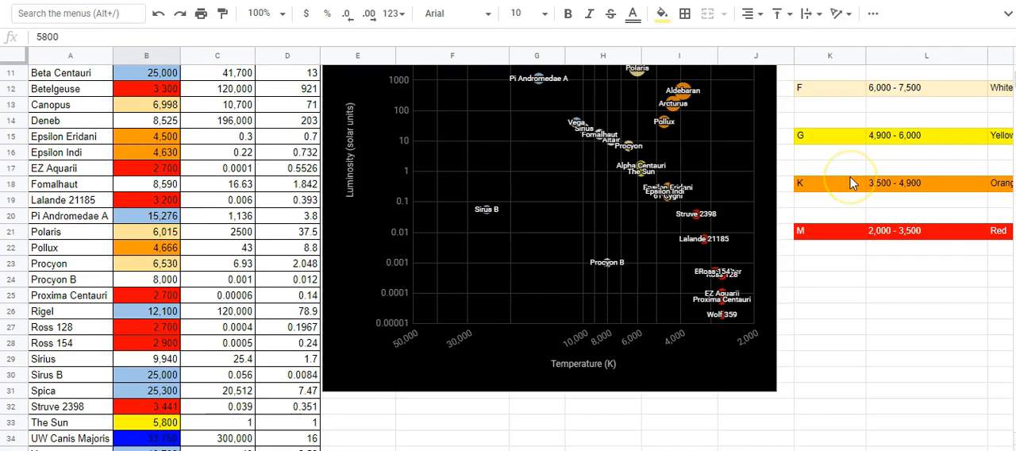
click(700, 380)
mouse_move(777, 388)
mouse_down()
mouse_move(777, 430)
mouse_move(767, 399)
mouse_up()
drag(555, 403, 558, 440)
scroll(937, 349, up, 3)
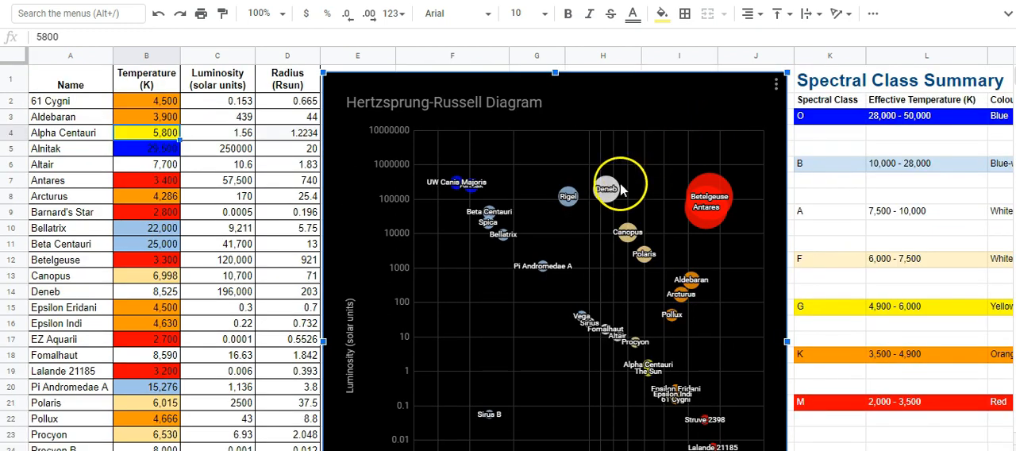
mouse_move(718, 200)
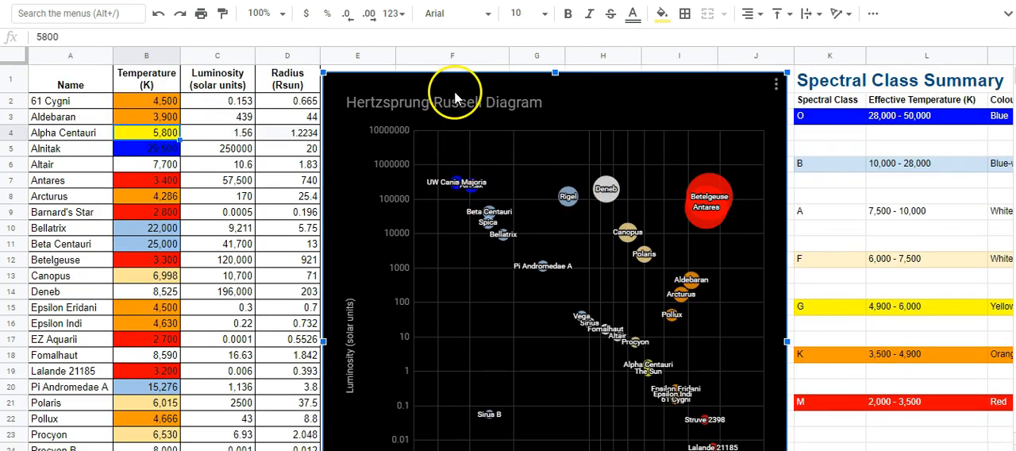